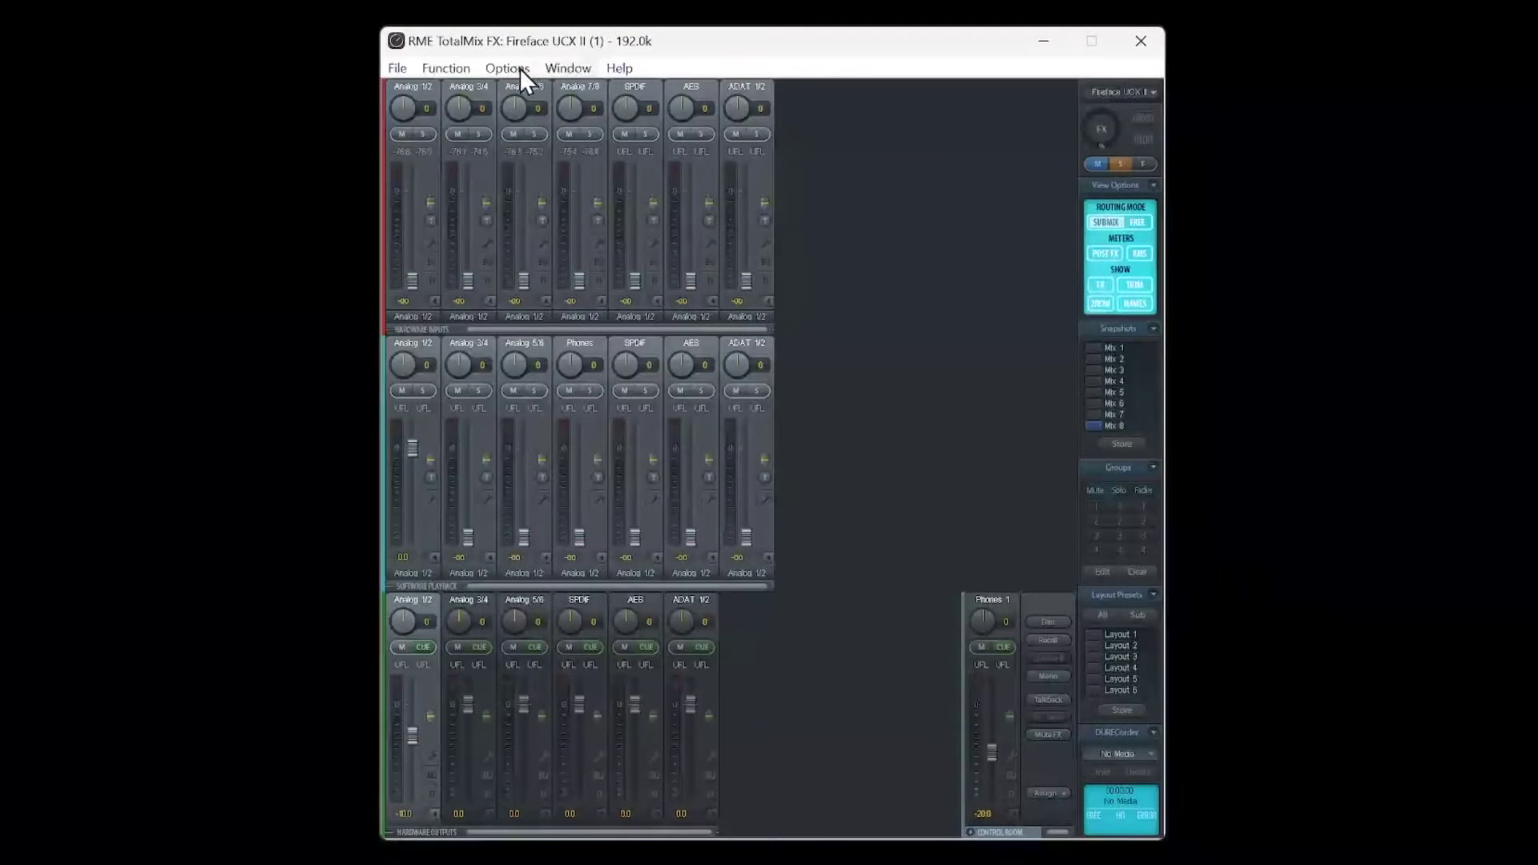
Step: Change the TotalMix FX operation mode to Digital Audio Workstation Mode and accept the routing reset
{"action": "left_click", "coordinate": [520, 70]}
{"action": "left_click", "coordinate": [597, 376]}
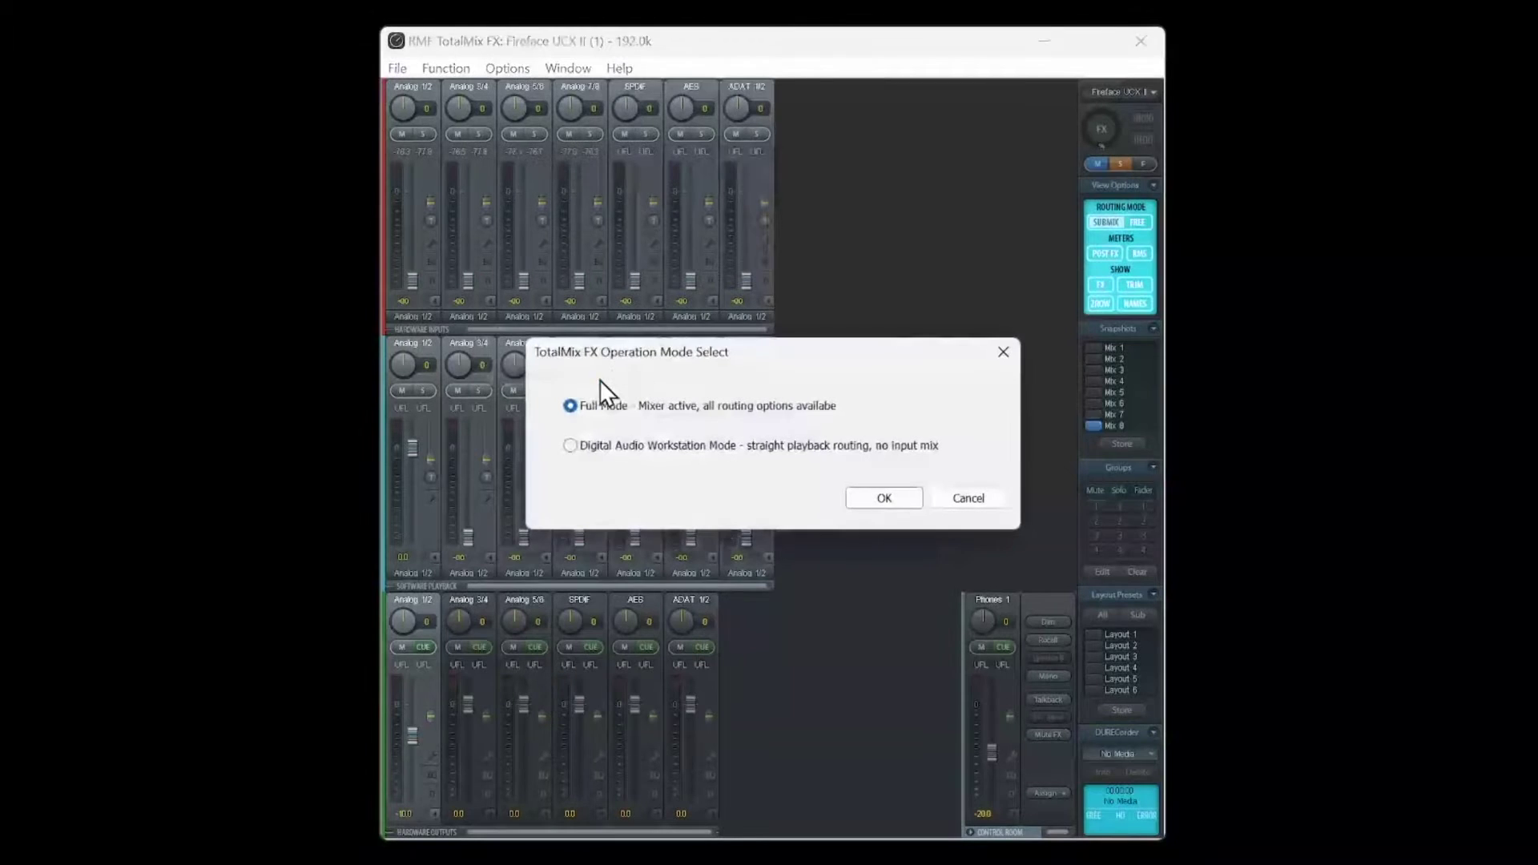
{"action": "left_click", "coordinate": [637, 442]}
{"action": "left_click", "coordinate": [876, 495]}
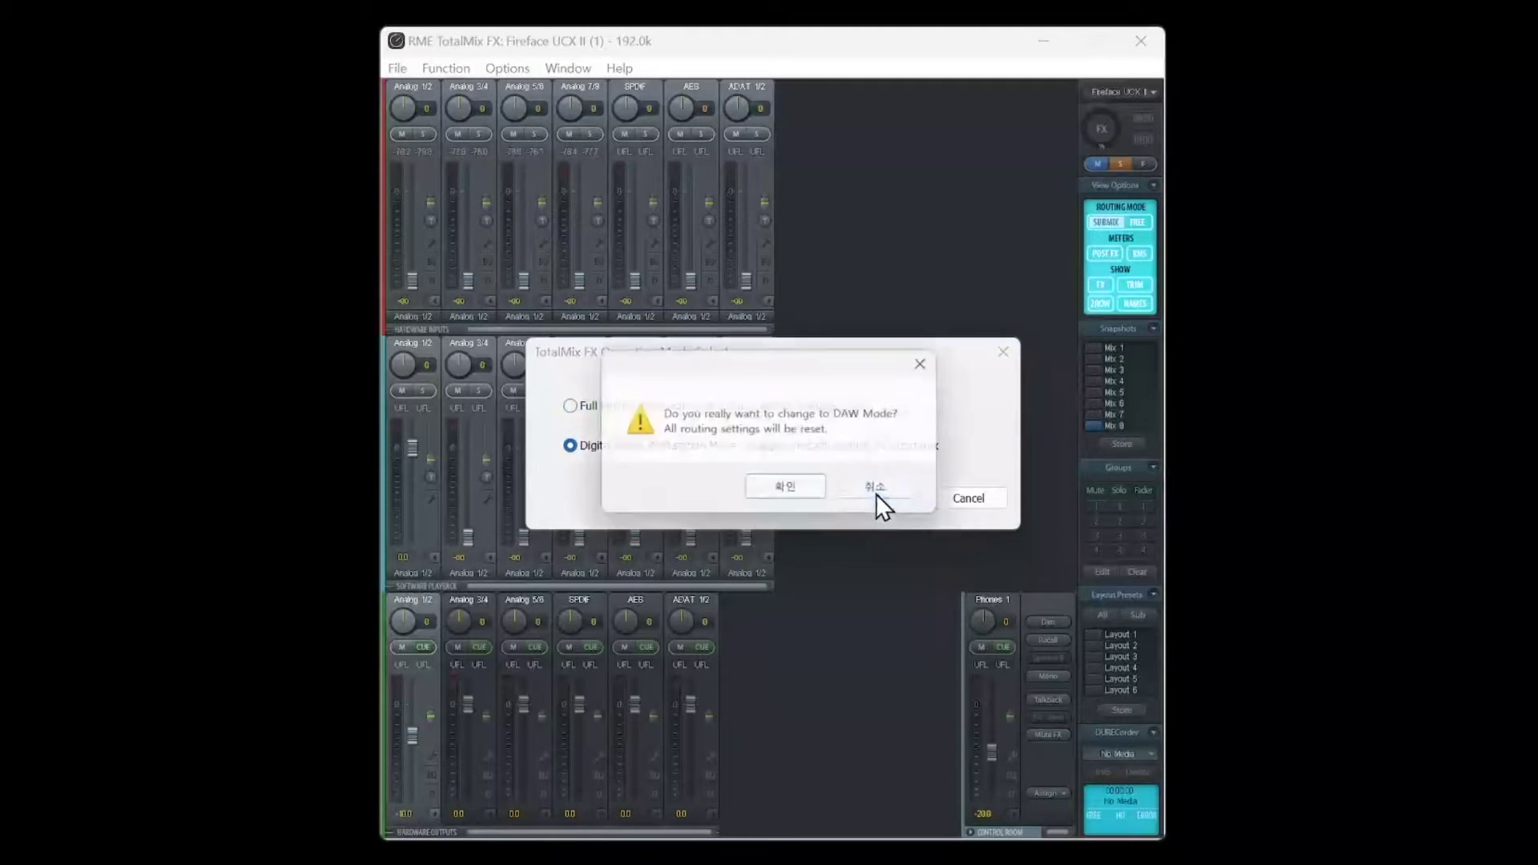
{"action": "left_click", "coordinate": [805, 490]}
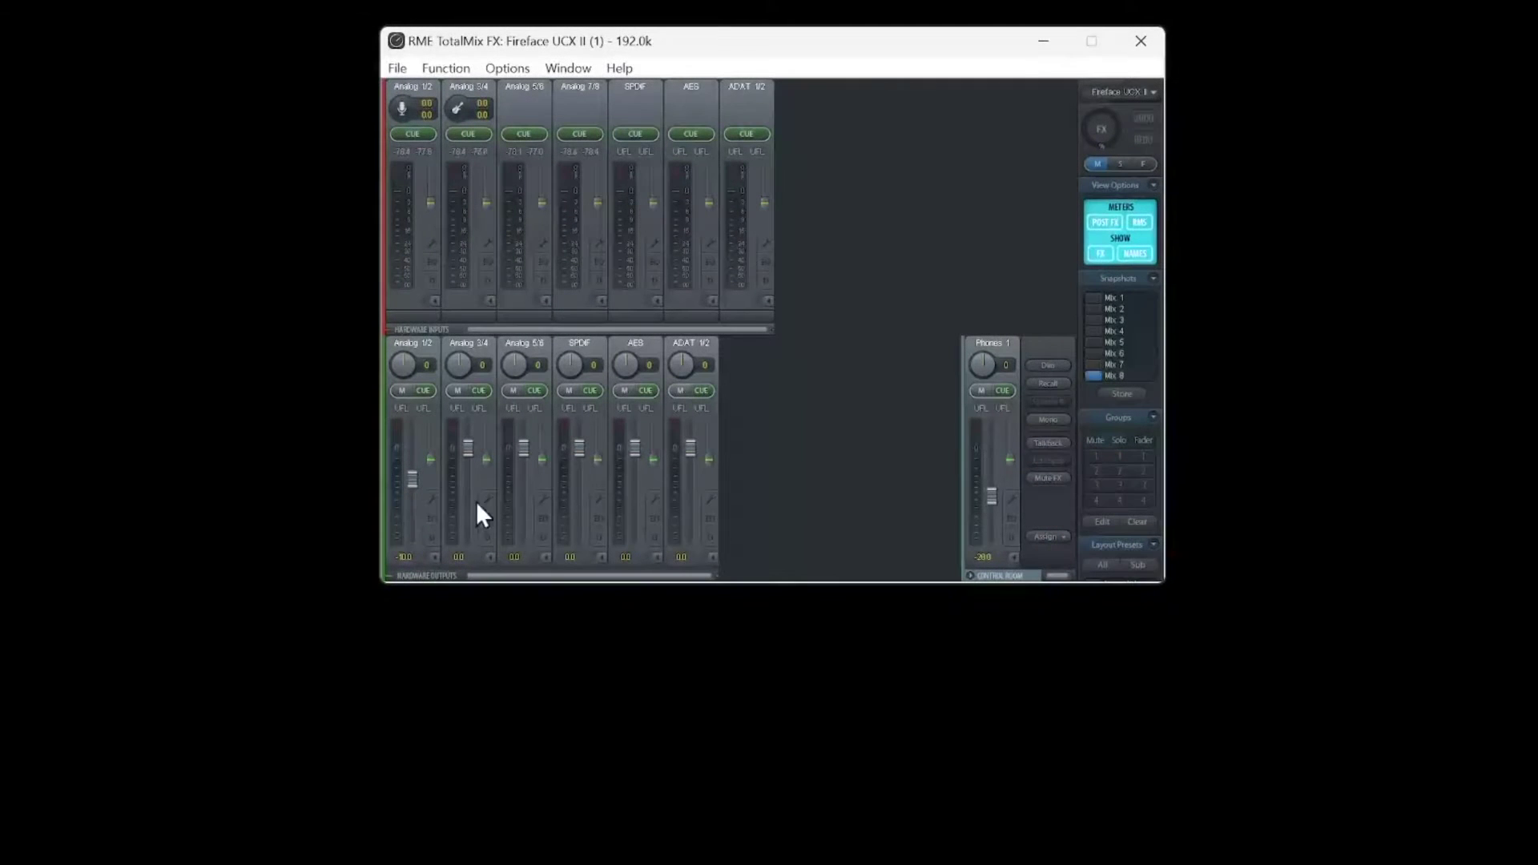
Step: Enable Loopback on the hardware outputs Analog 1/2, Analog 3/4, Analog 5/6 and AES, and close the mixer window
{"action": "left_click", "coordinate": [430, 500]}
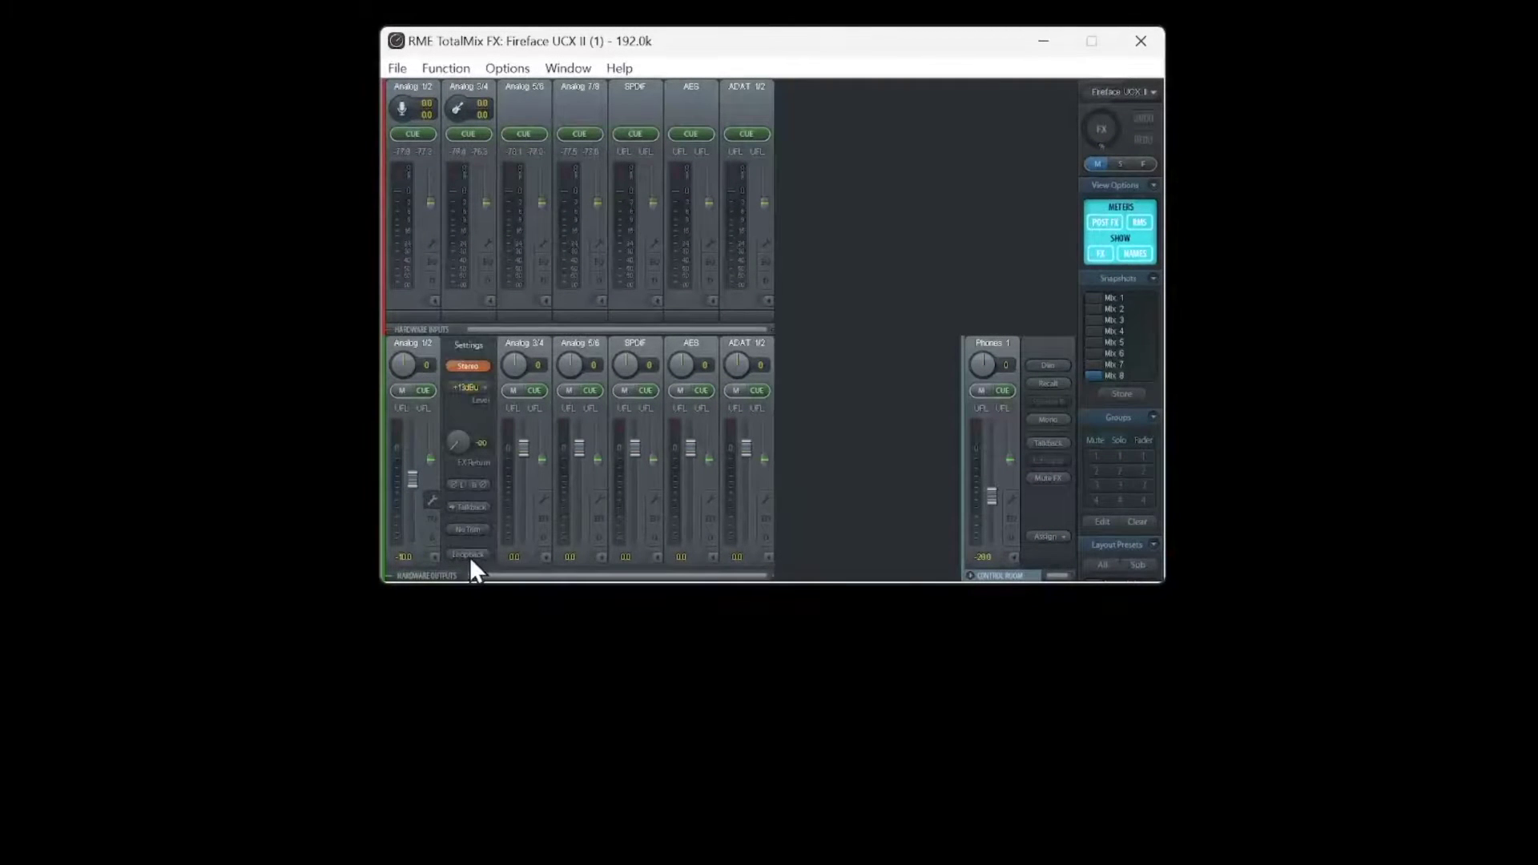
{"action": "left_click", "coordinate": [541, 501]}
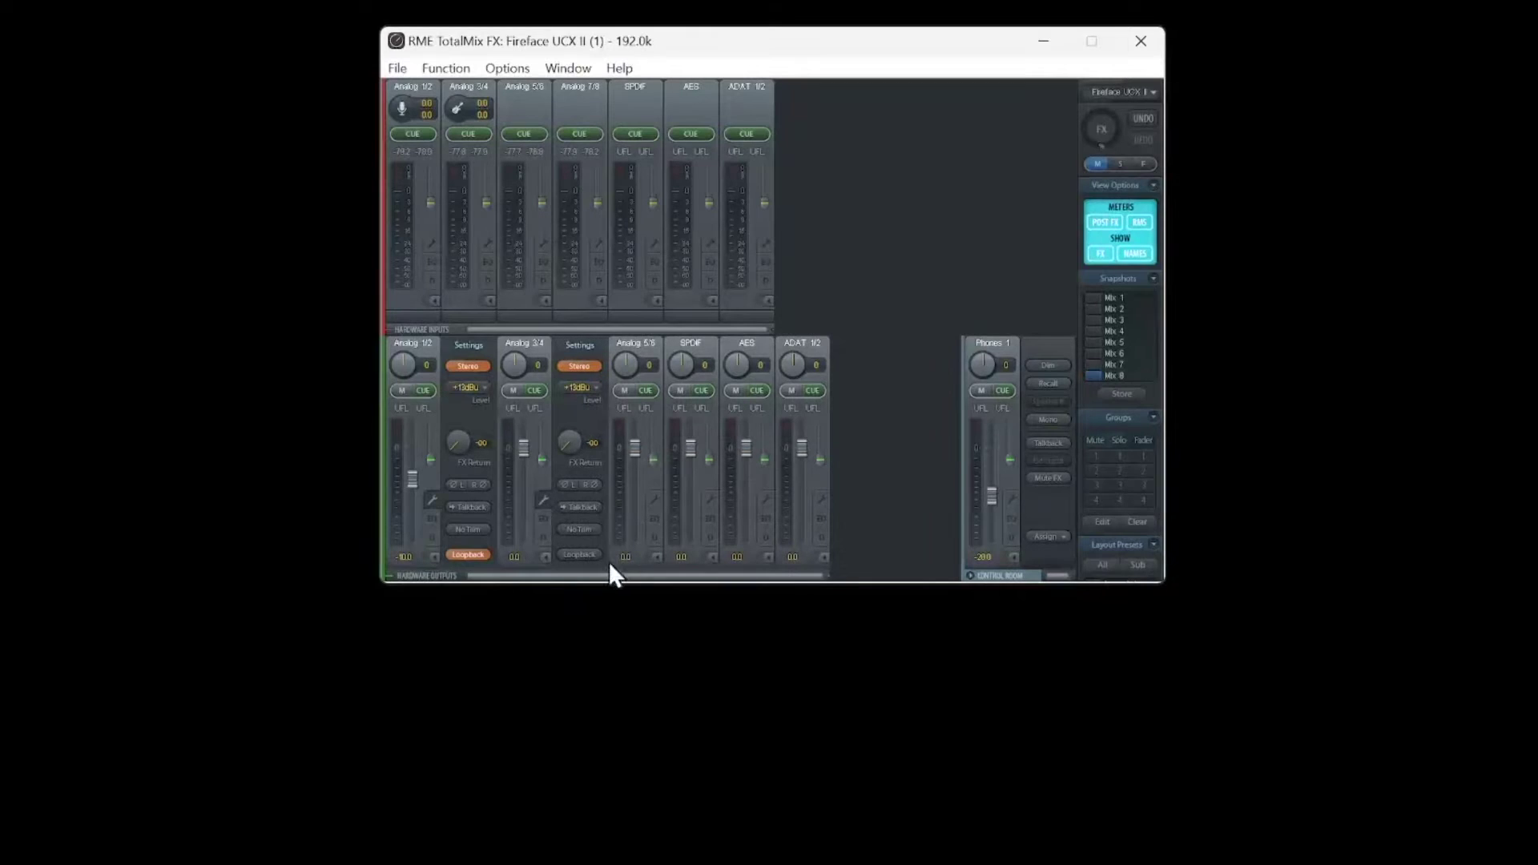
{"action": "left_click", "coordinate": [653, 500]}
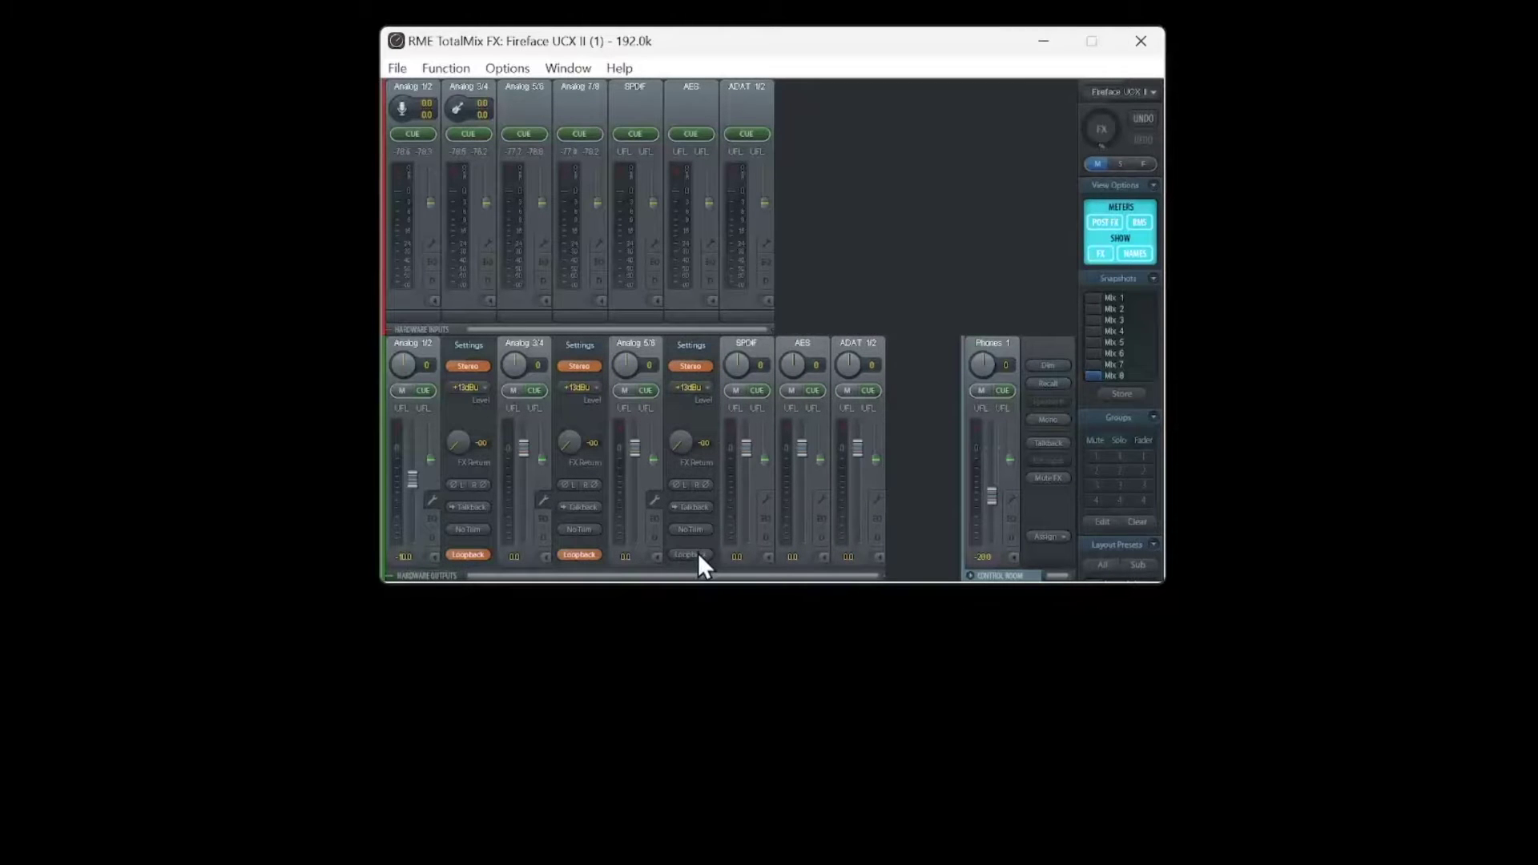
{"action": "left_click", "coordinate": [819, 501]}
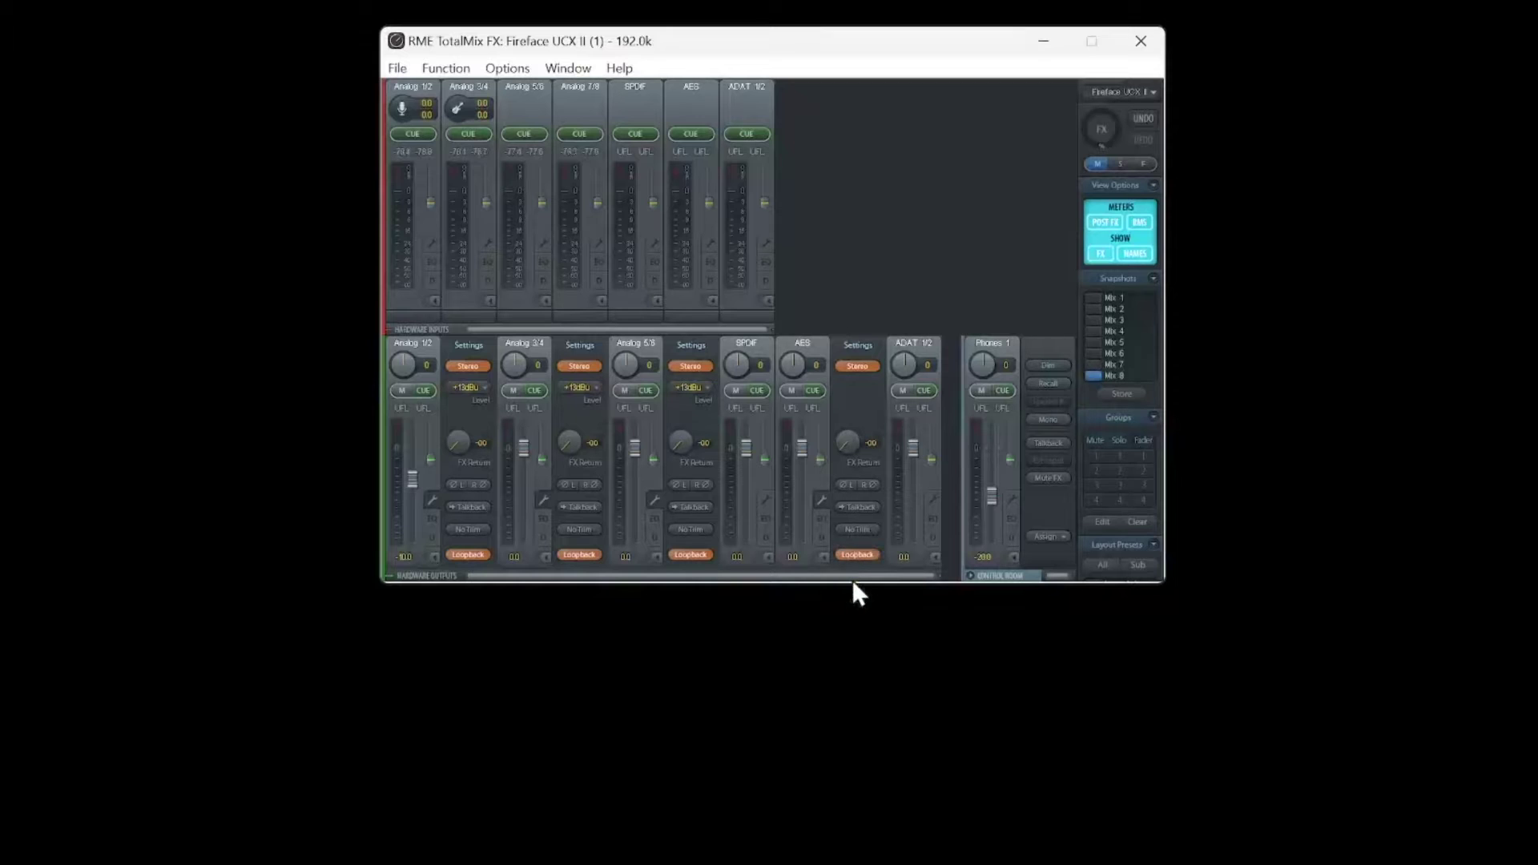
{"action": "left_click", "coordinate": [855, 555]}
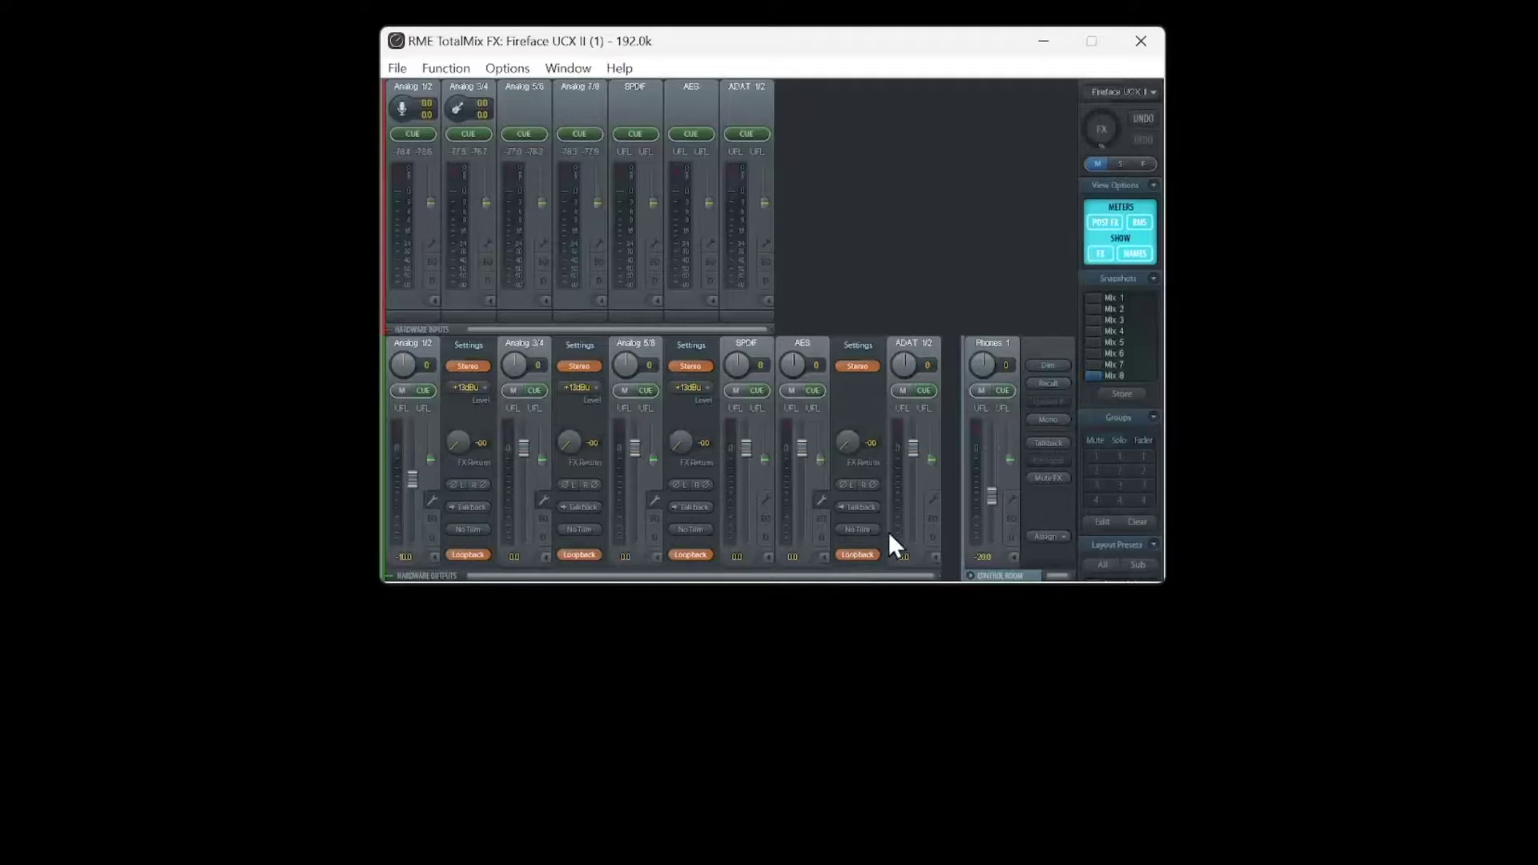
{"action": "left_click", "coordinate": [1140, 40]}
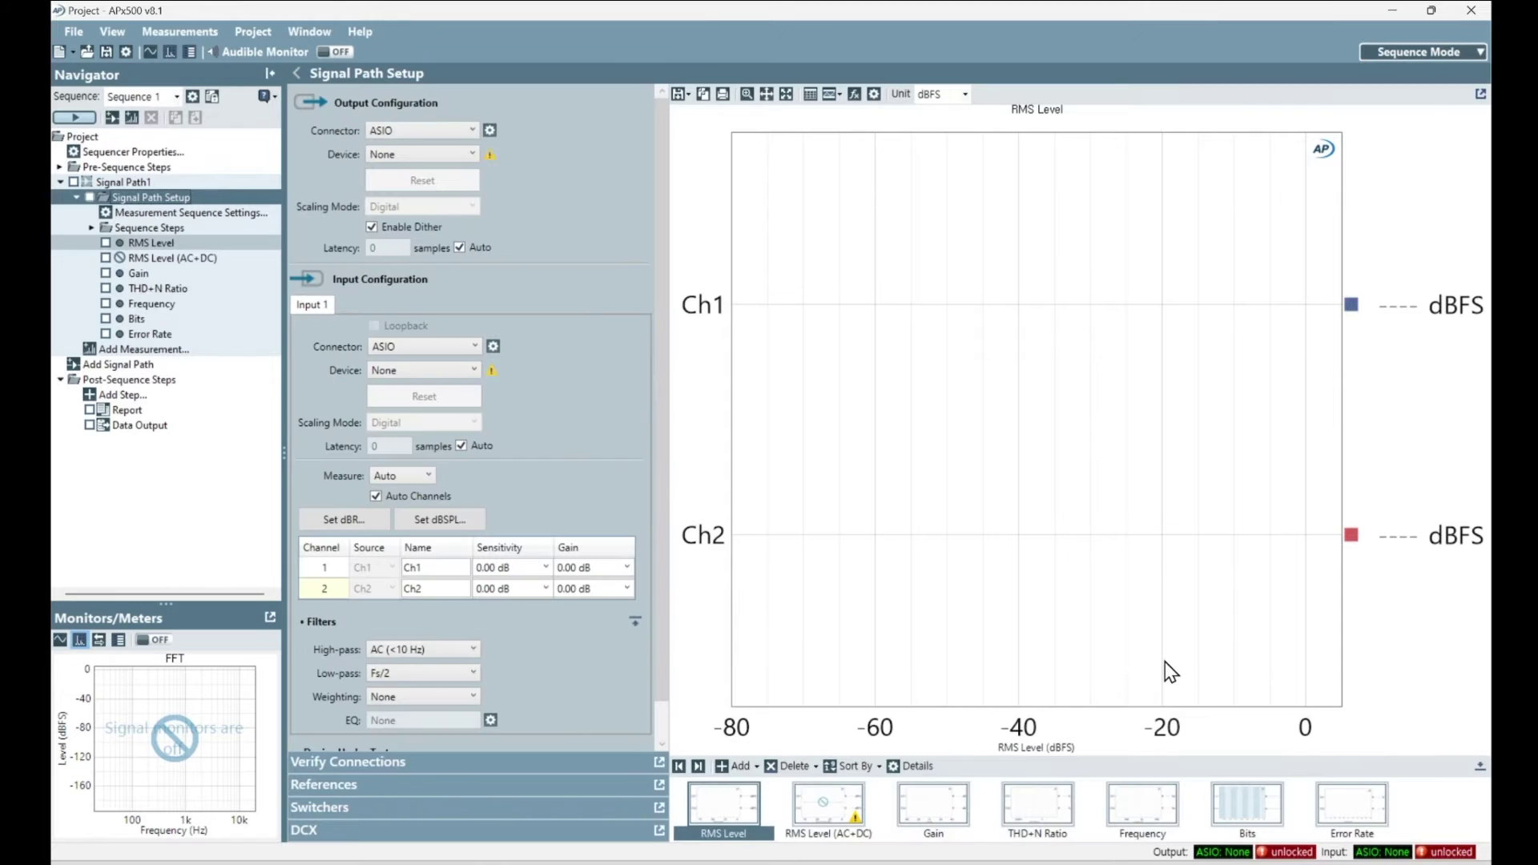
Step: In APx500, set the output configuration's device to ASIO Fireface USB and disable dither
{"action": "left_click", "coordinate": [424, 157]}
{"action": "left_click", "coordinate": [444, 202]}
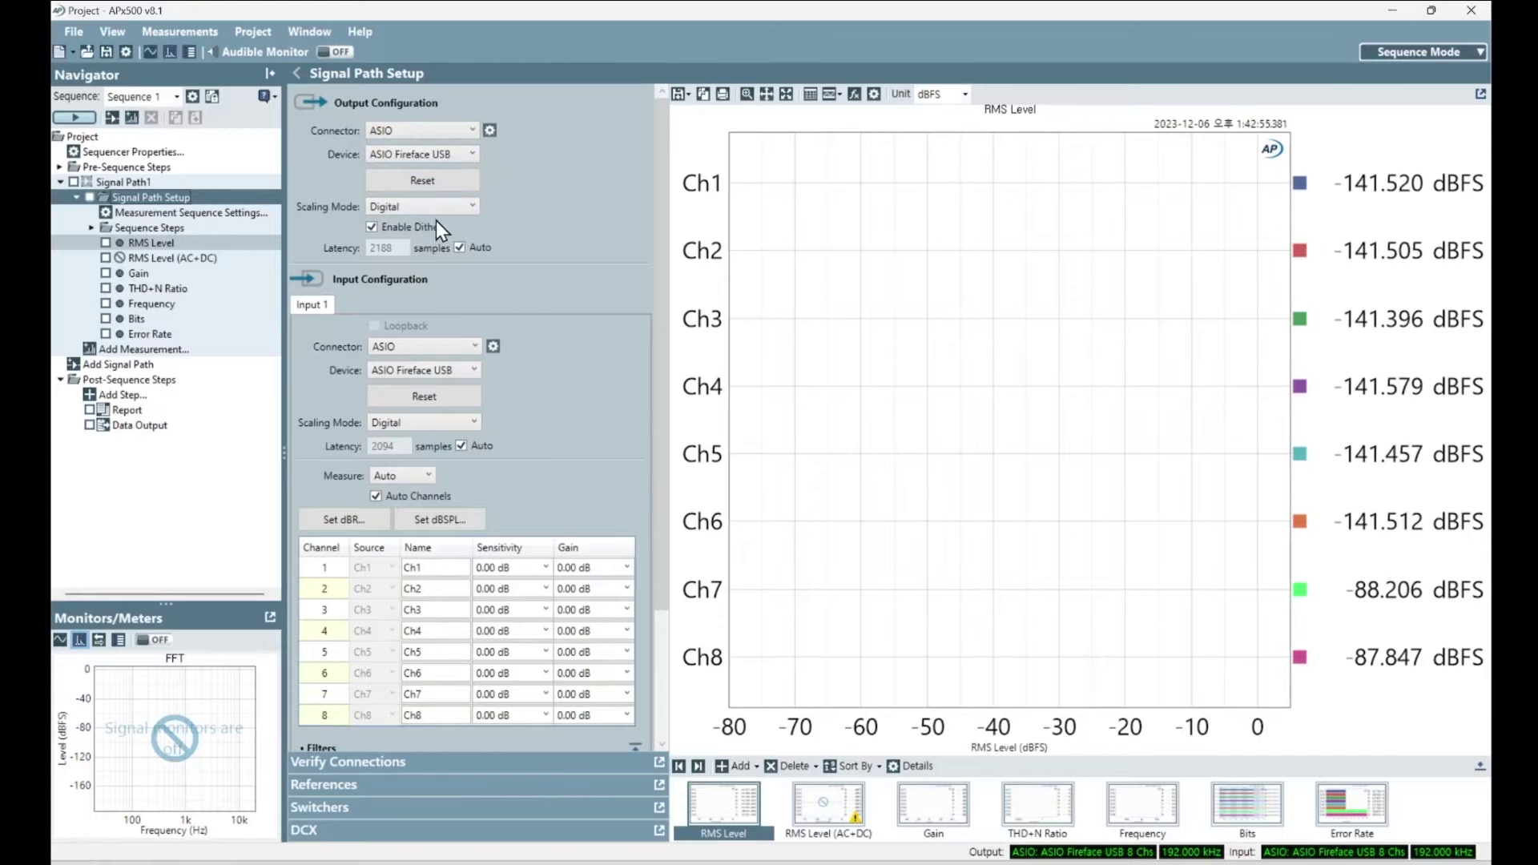
{"action": "left_click", "coordinate": [430, 224]}
Step: In the ASIO settings, turn off Auto Map Channels and replace output channels Analog 7 and 8 with AES L and AES R
{"action": "left_click", "coordinate": [490, 130]}
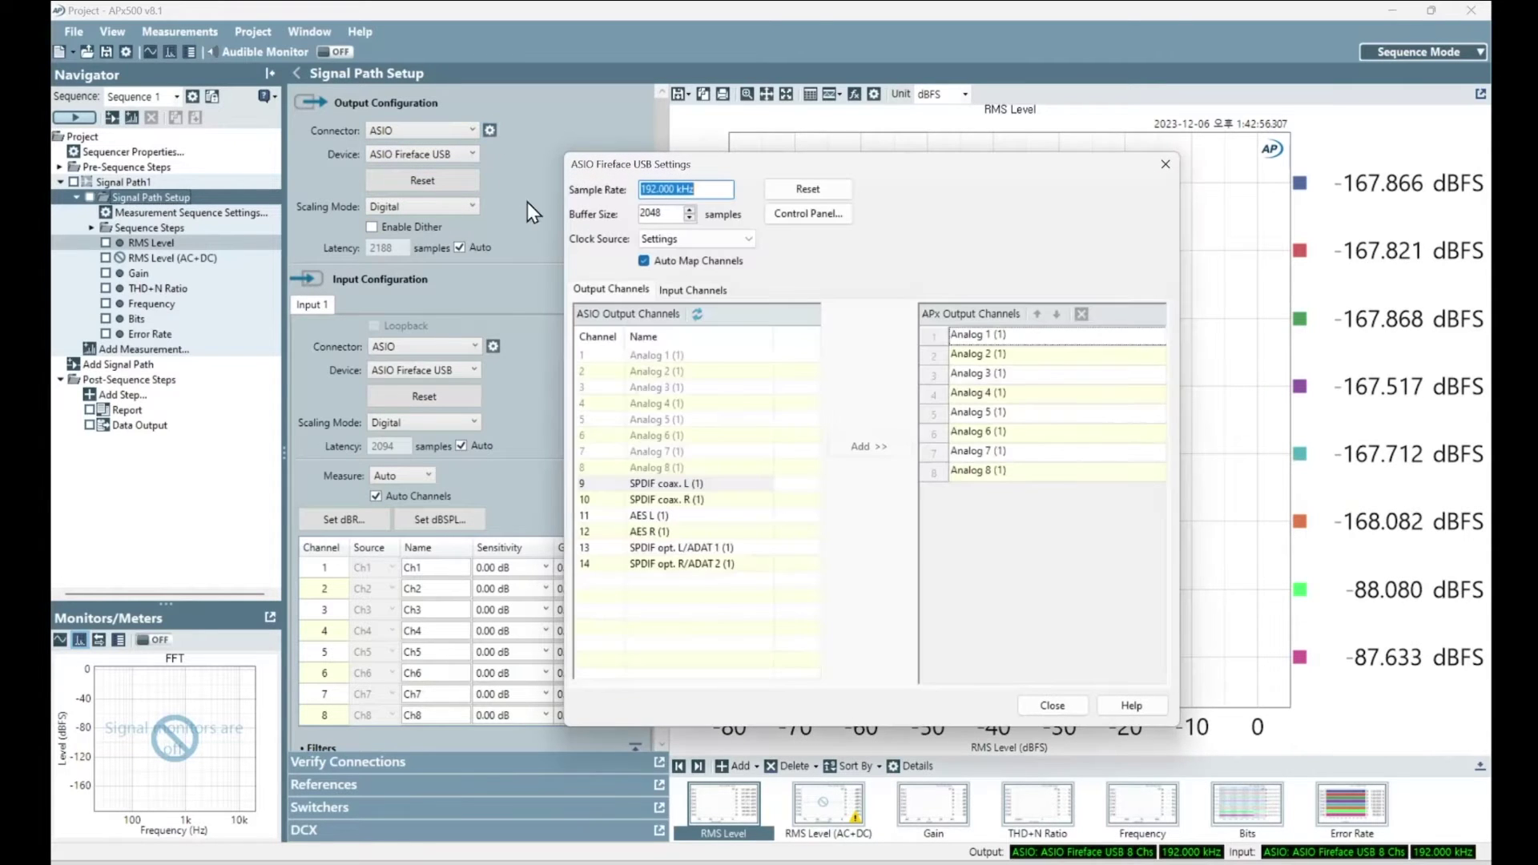
{"action": "left_click", "coordinate": [643, 261]}
{"action": "left_click", "coordinate": [978, 453]}
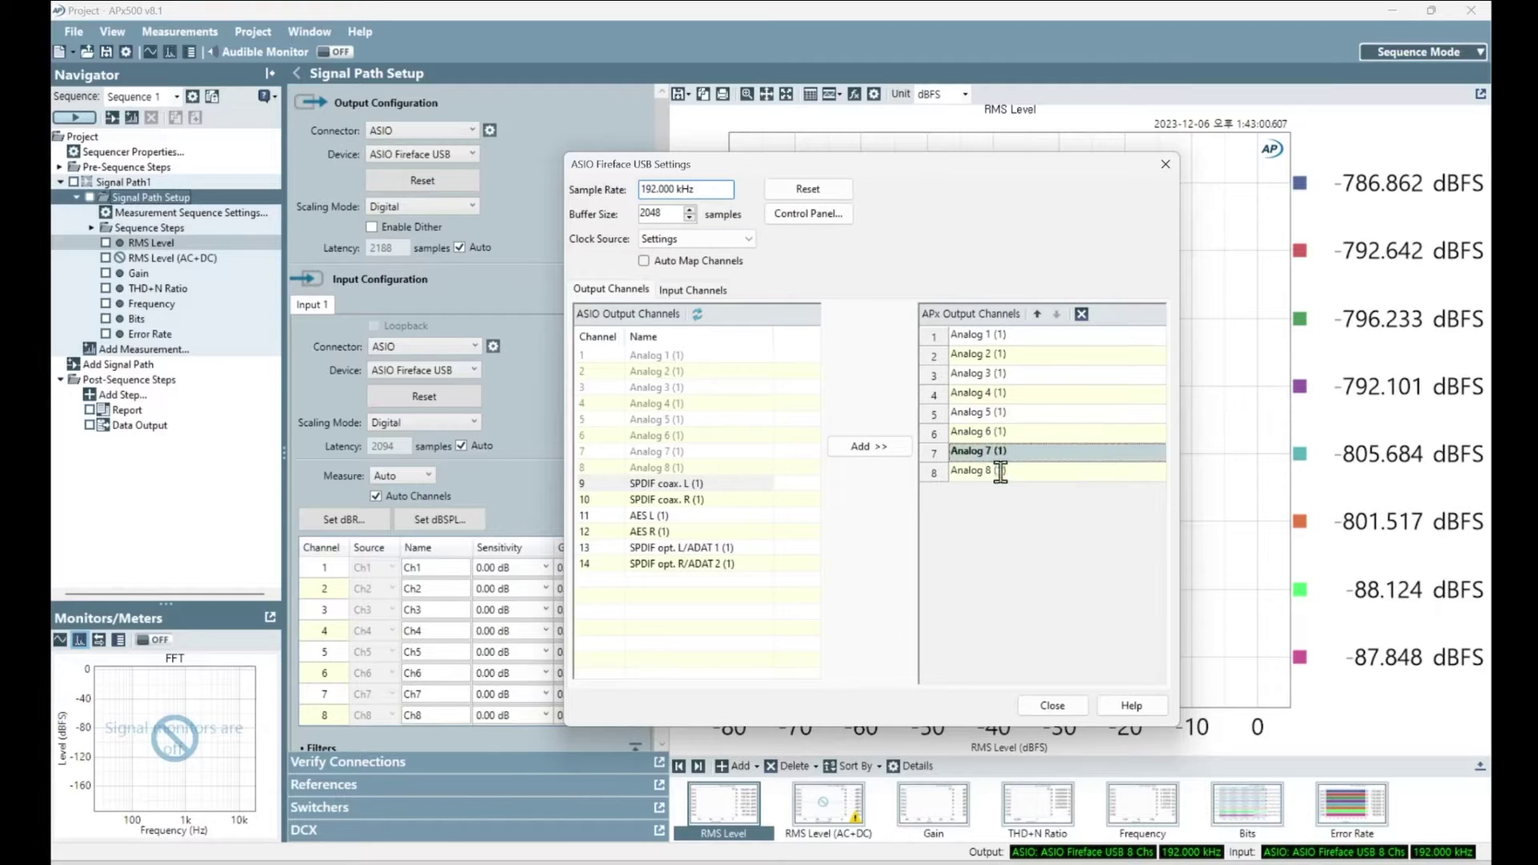
{"action": "left_click", "coordinate": [1000, 472], "text": "shift"}
{"action": "left_click", "coordinate": [1081, 314]}
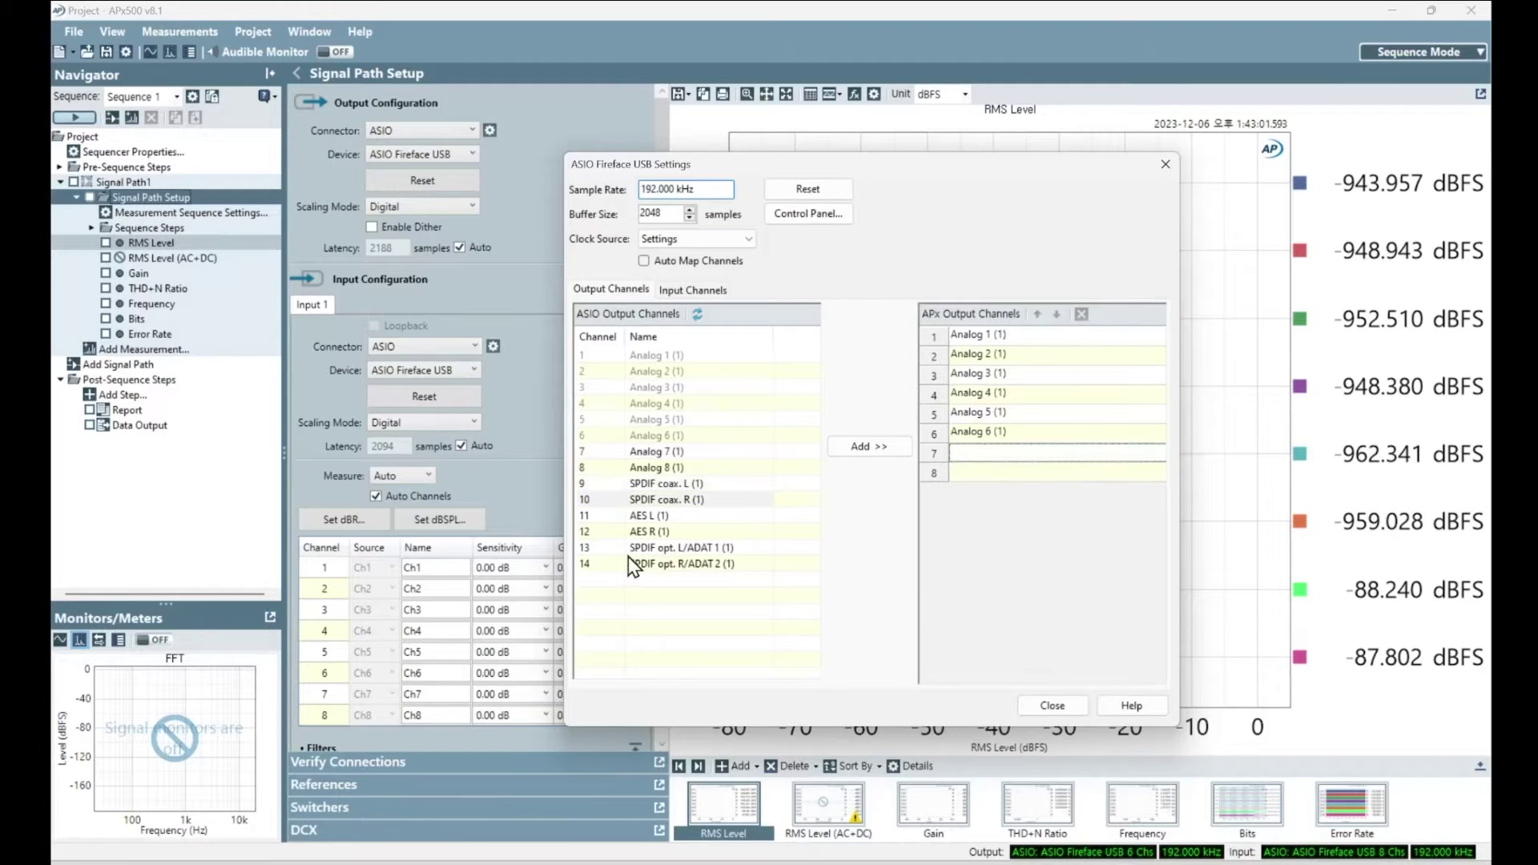
{"action": "left_click", "coordinate": [656, 512]}
{"action": "left_click", "coordinate": [662, 530], "text": "shift"}
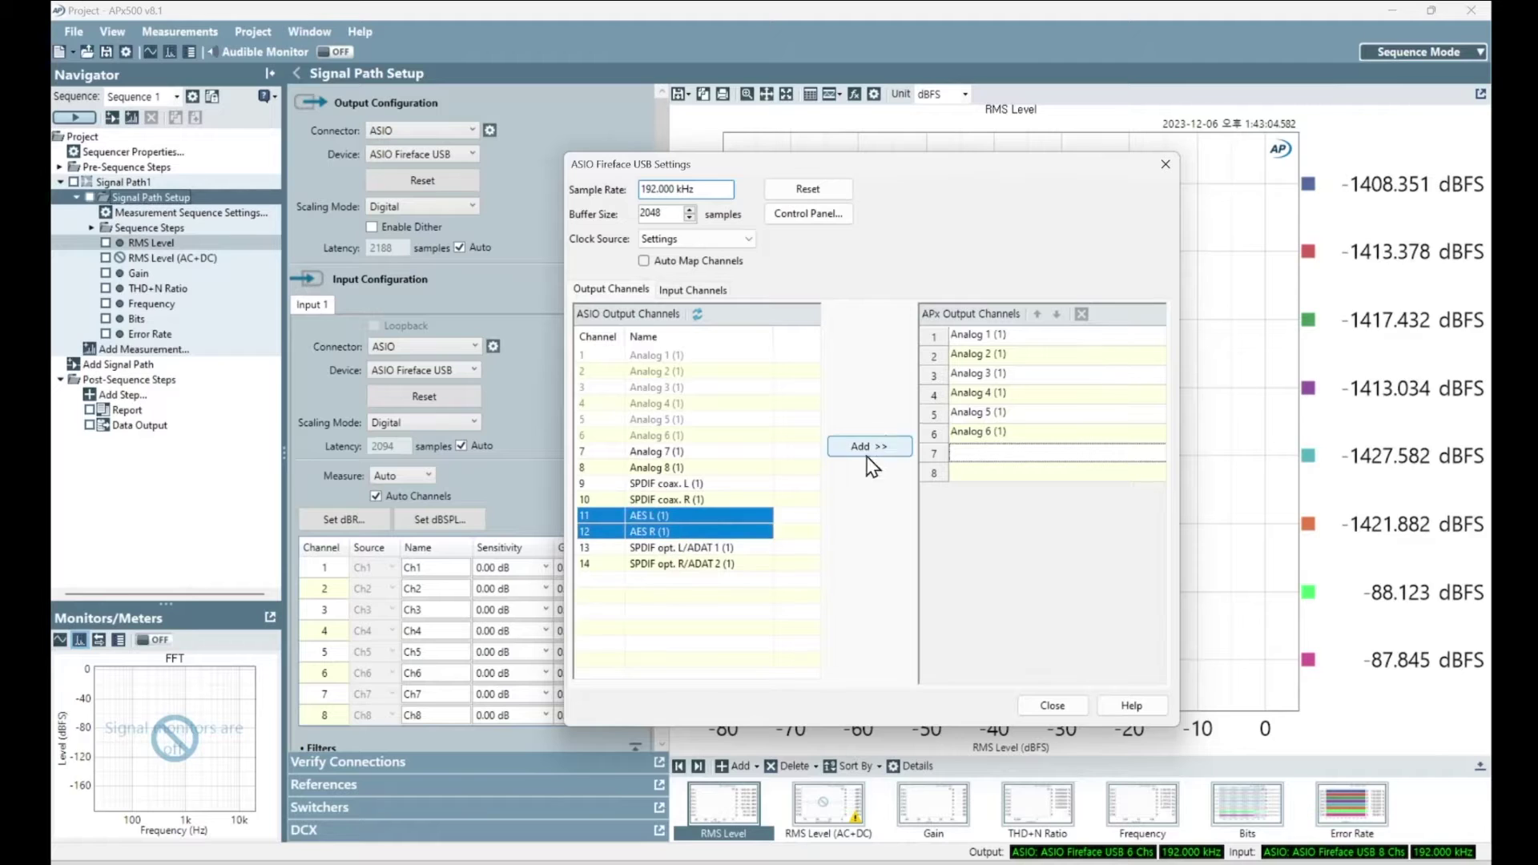
{"action": "left_click", "coordinate": [868, 451]}
Step: Replace the APx input channels Analog 7 and Analog 8 with AES L and AES R
{"action": "left_click", "coordinate": [694, 290]}
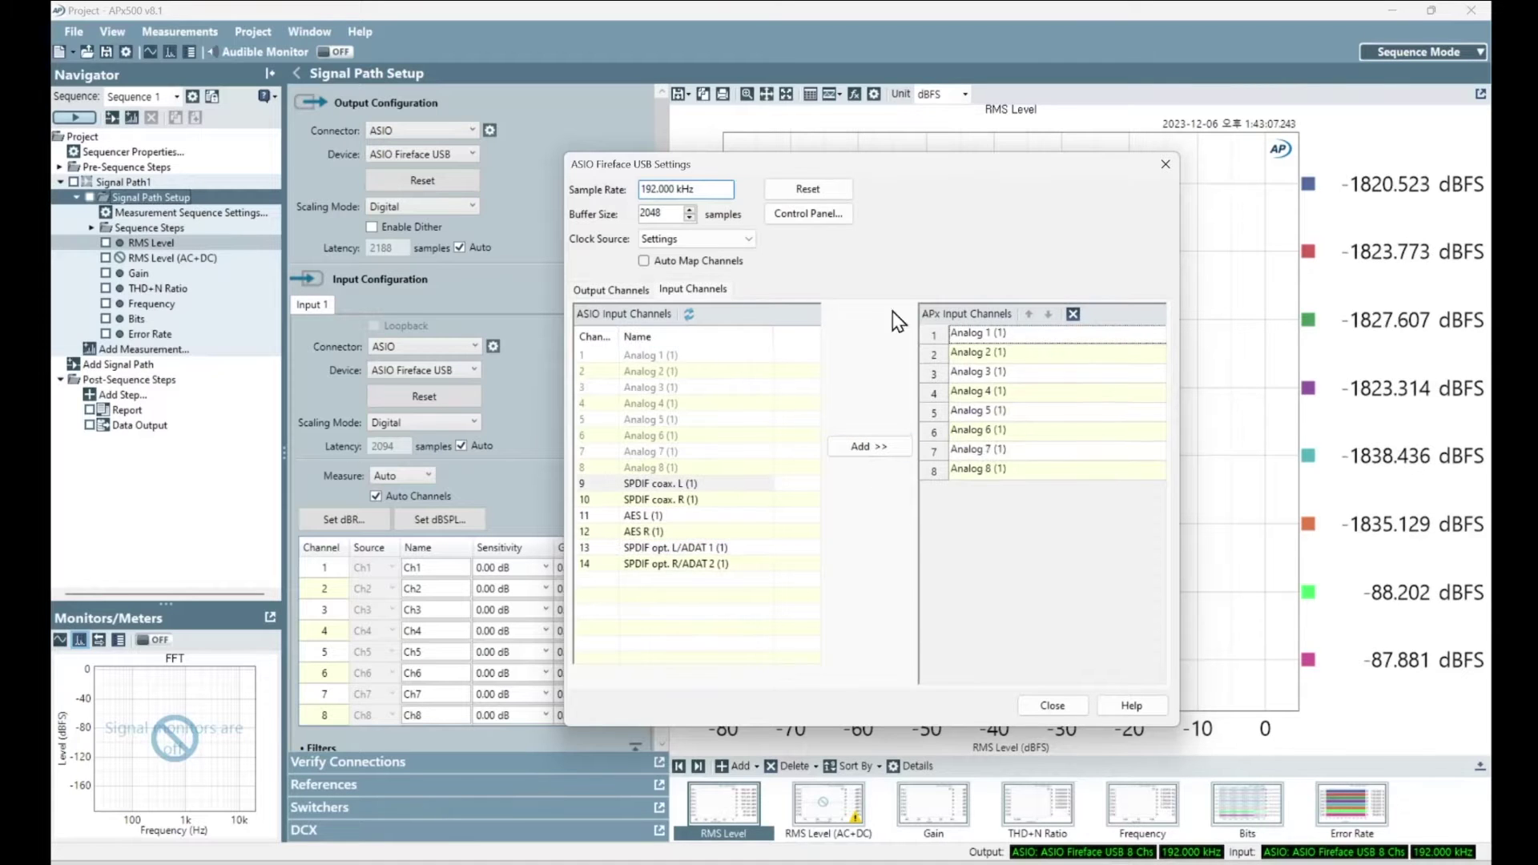
{"action": "left_click", "coordinate": [993, 450]}
{"action": "left_click", "coordinate": [997, 469], "text": "shift"}
{"action": "left_click", "coordinate": [699, 516]}
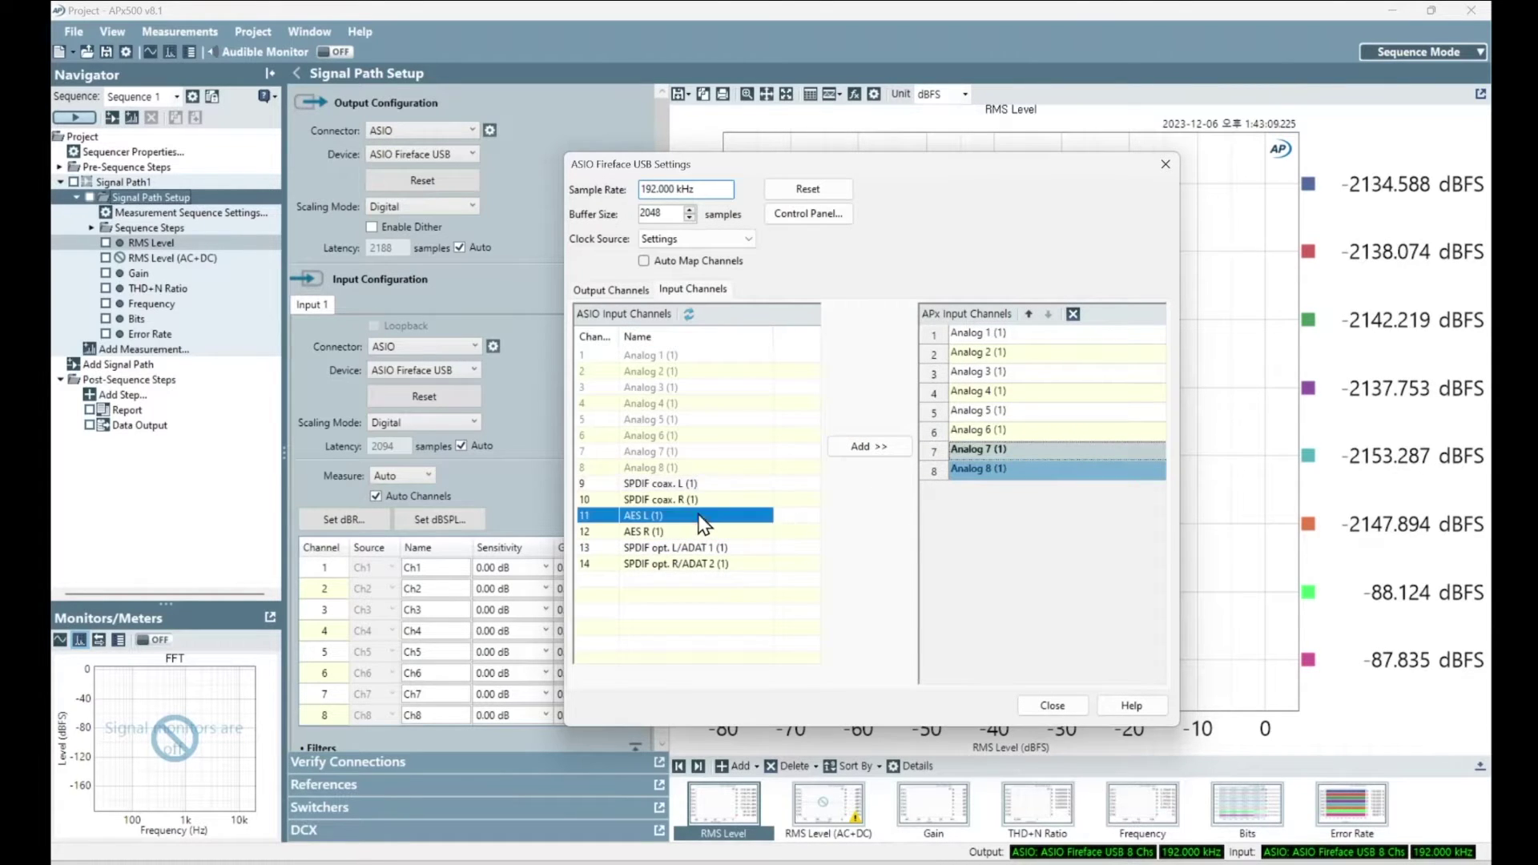
{"action": "left_click", "coordinate": [689, 531], "text": "shift"}
{"action": "left_click", "coordinate": [873, 447]}
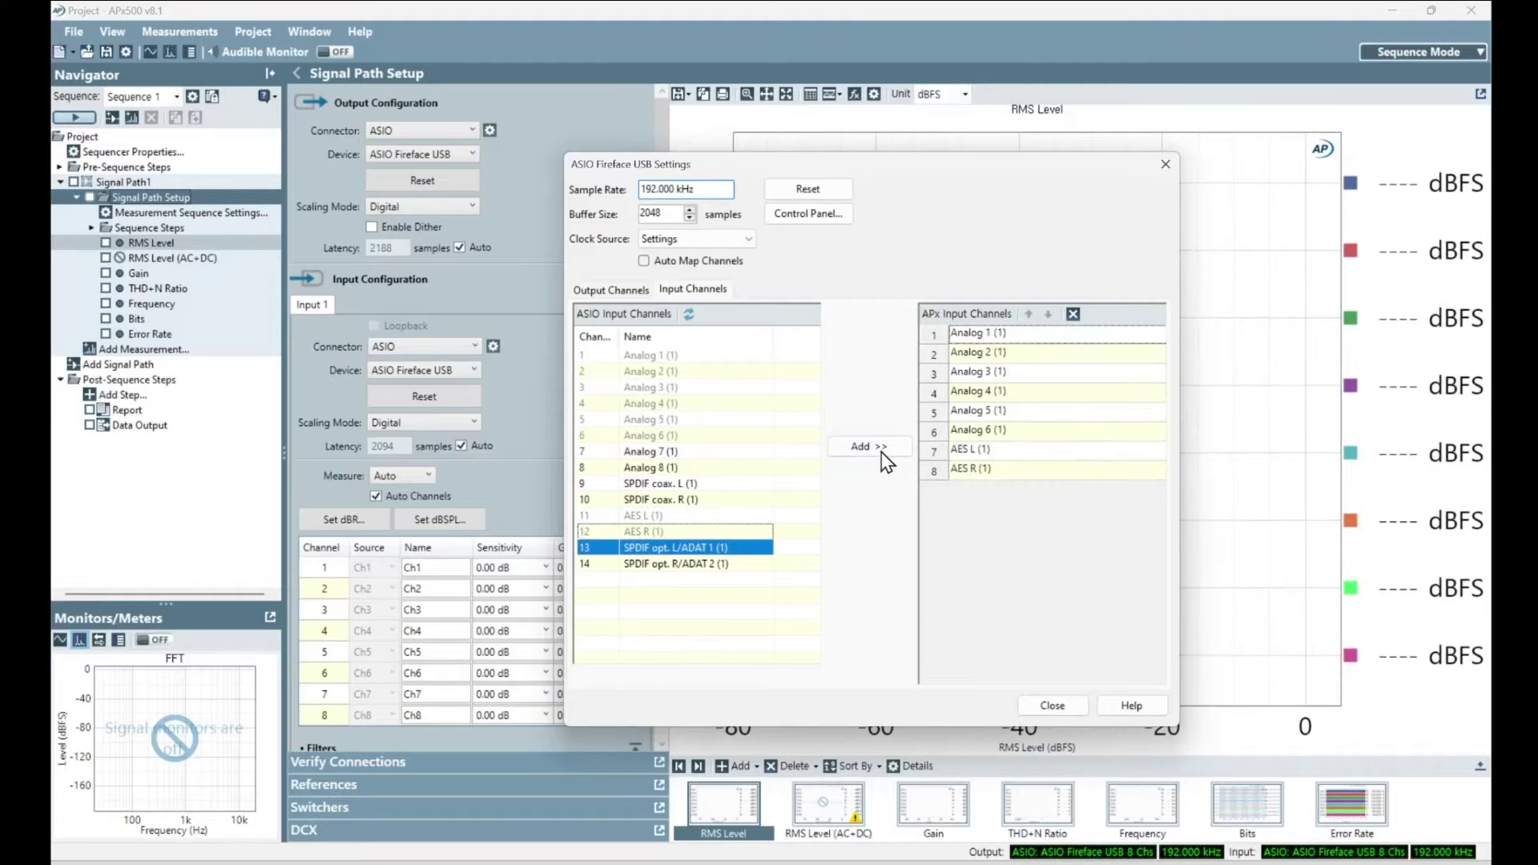
Step: Choose a buffer size of 2048 samples in the Fireface USB driver settings and close the ASIO settings
{"action": "left_click", "coordinate": [822, 219]}
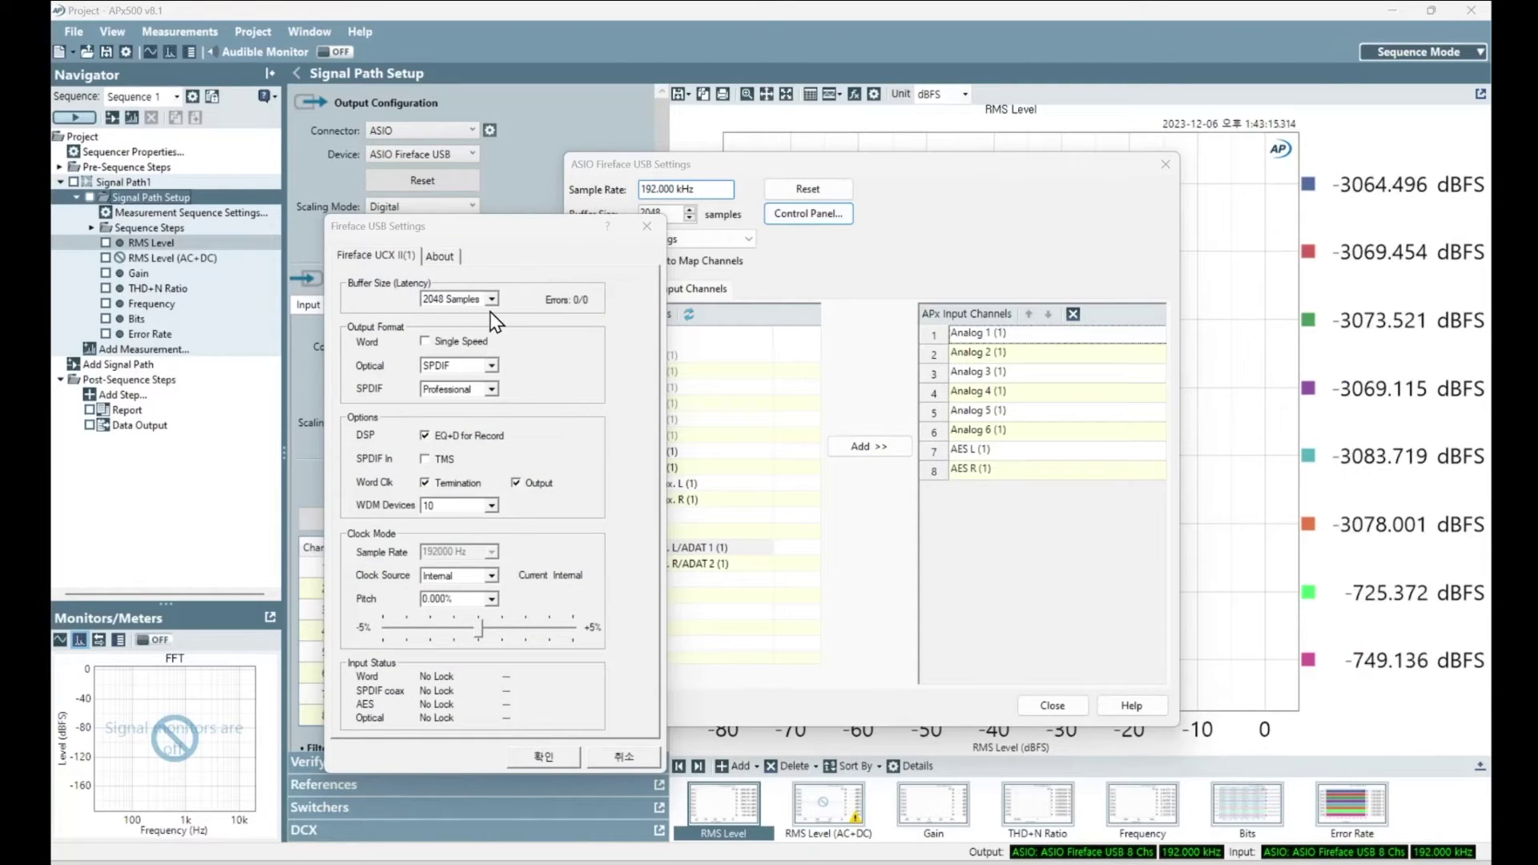
{"action": "left_click", "coordinate": [491, 300]}
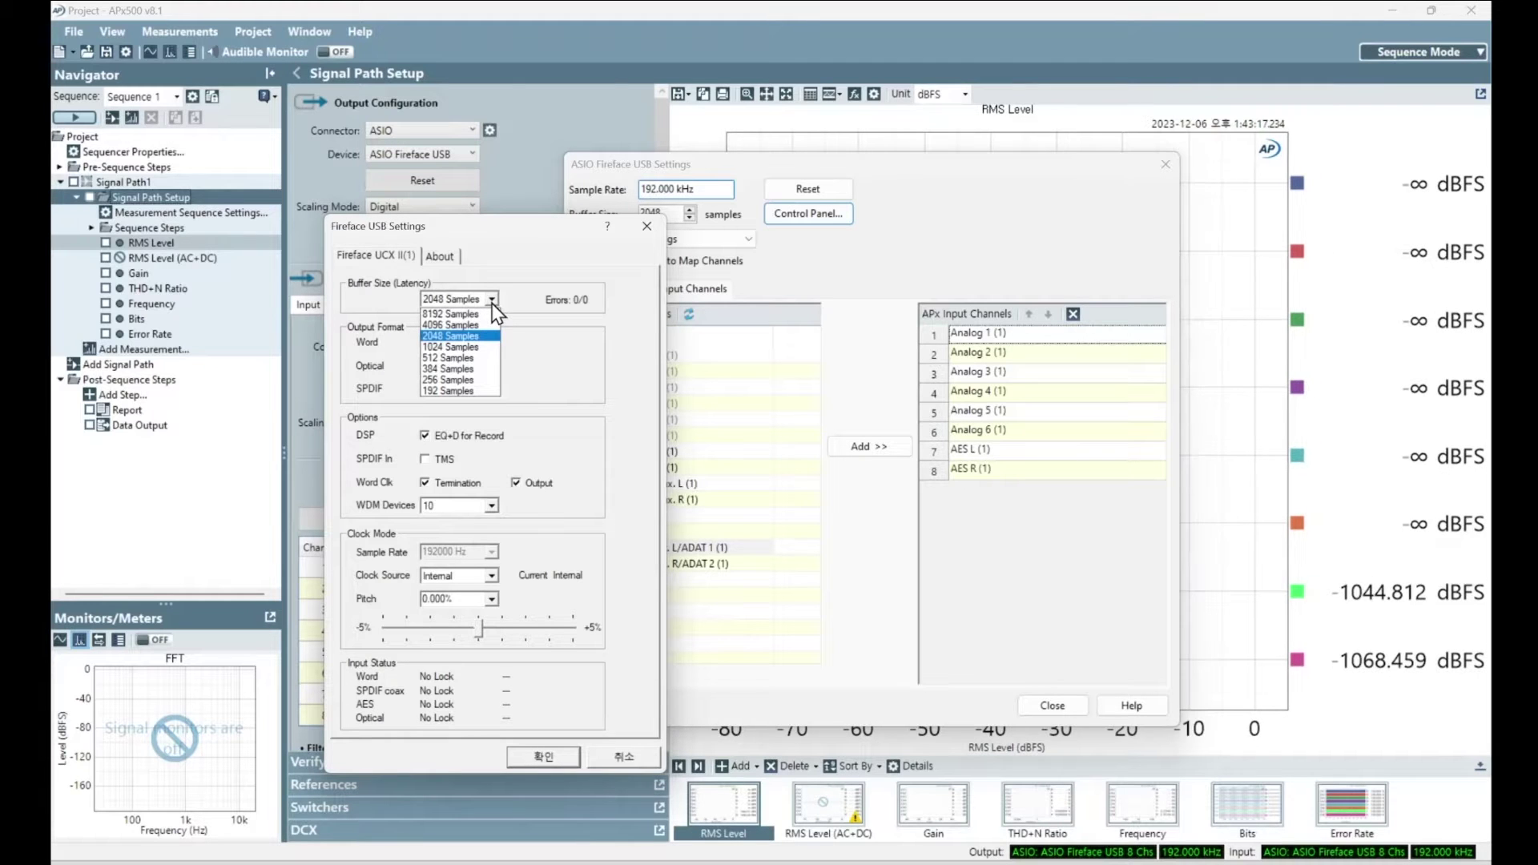
{"action": "left_click", "coordinate": [481, 336]}
{"action": "left_click", "coordinate": [562, 762]}
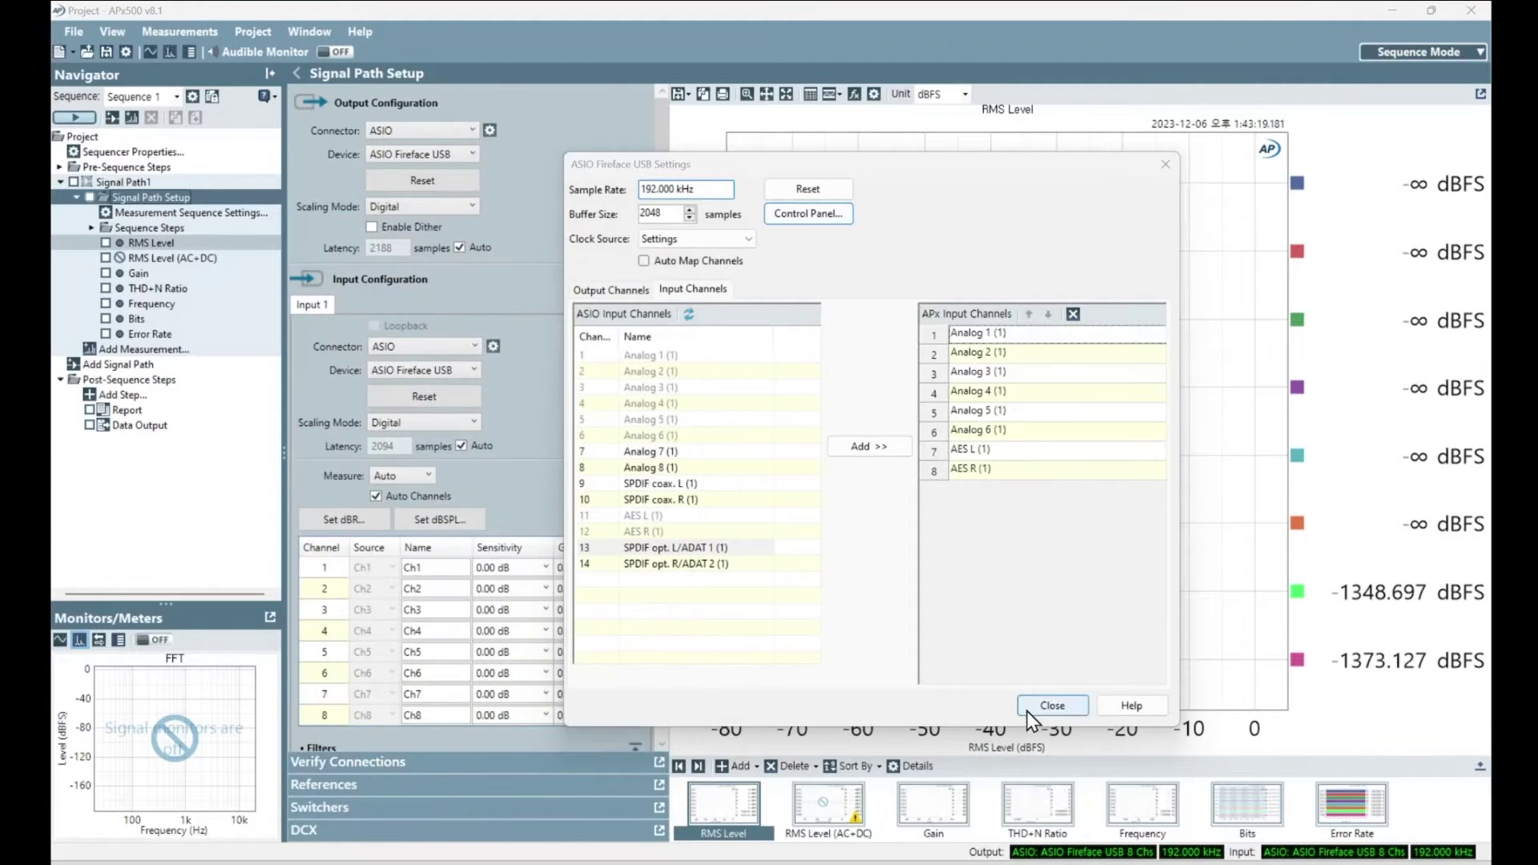
{"action": "left_click", "coordinate": [1052, 705]}
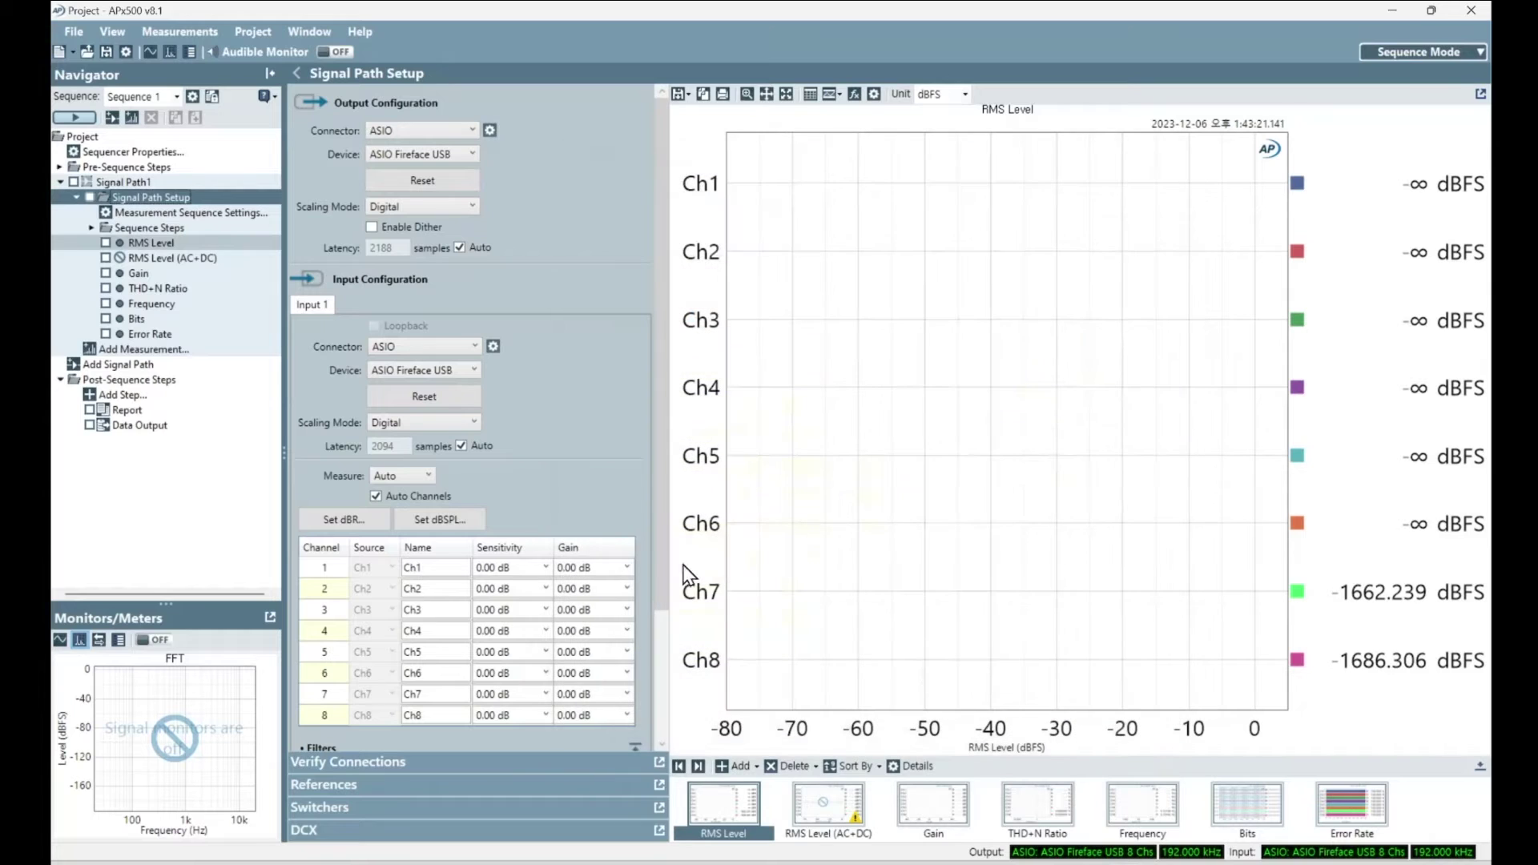
Step: Briefly run the sine generator in Verify Connections to check the RMS level of all channels
{"action": "scroll", "coordinate": [663, 656], "scroll_direction": "down", "scroll_amount": 3}
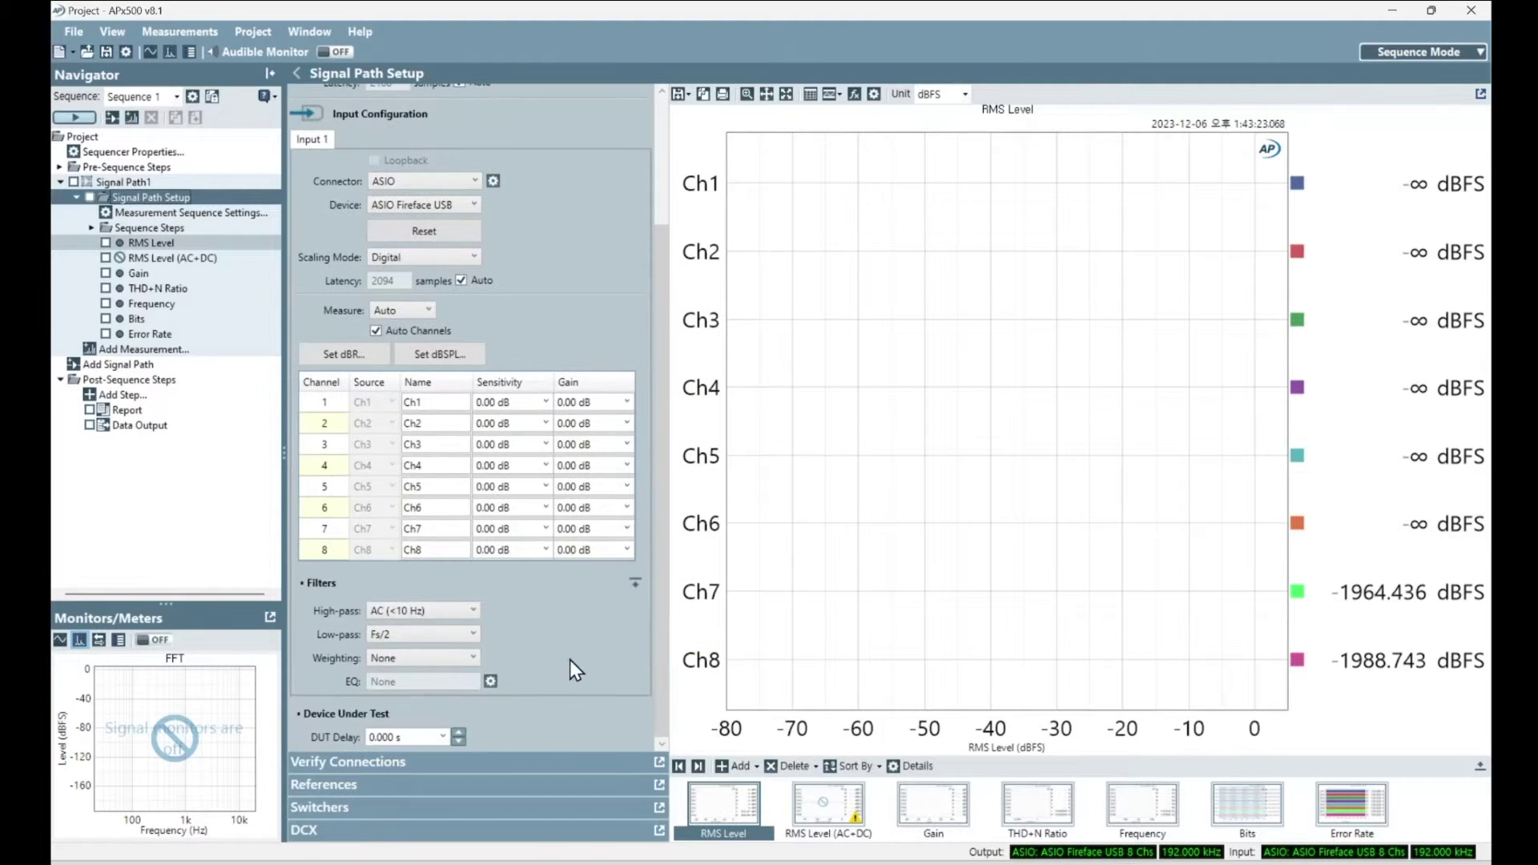
{"action": "left_click", "coordinate": [439, 759]}
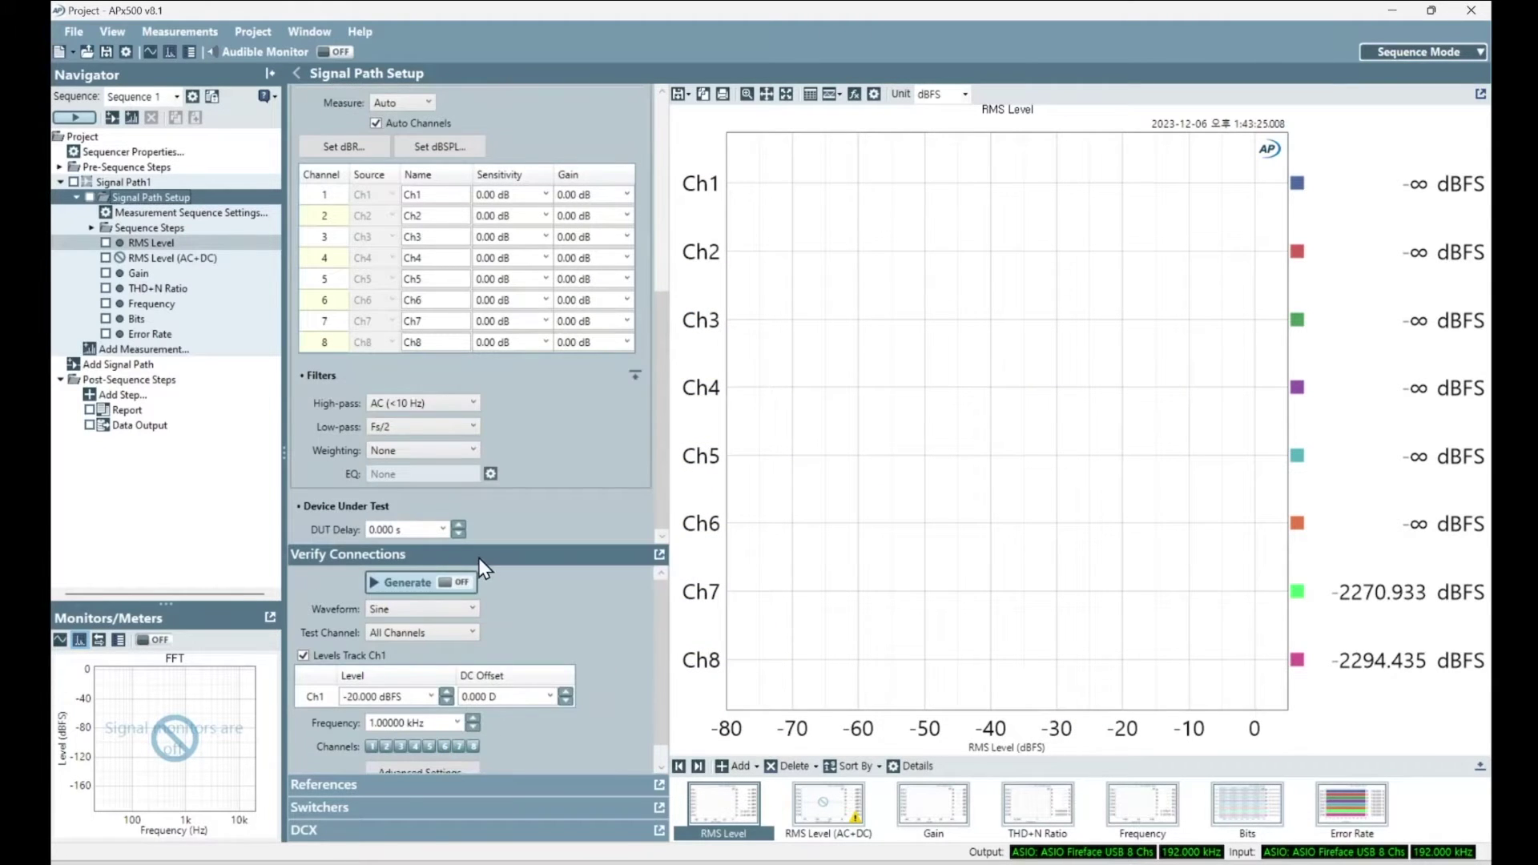
{"action": "left_click", "coordinate": [460, 583]}
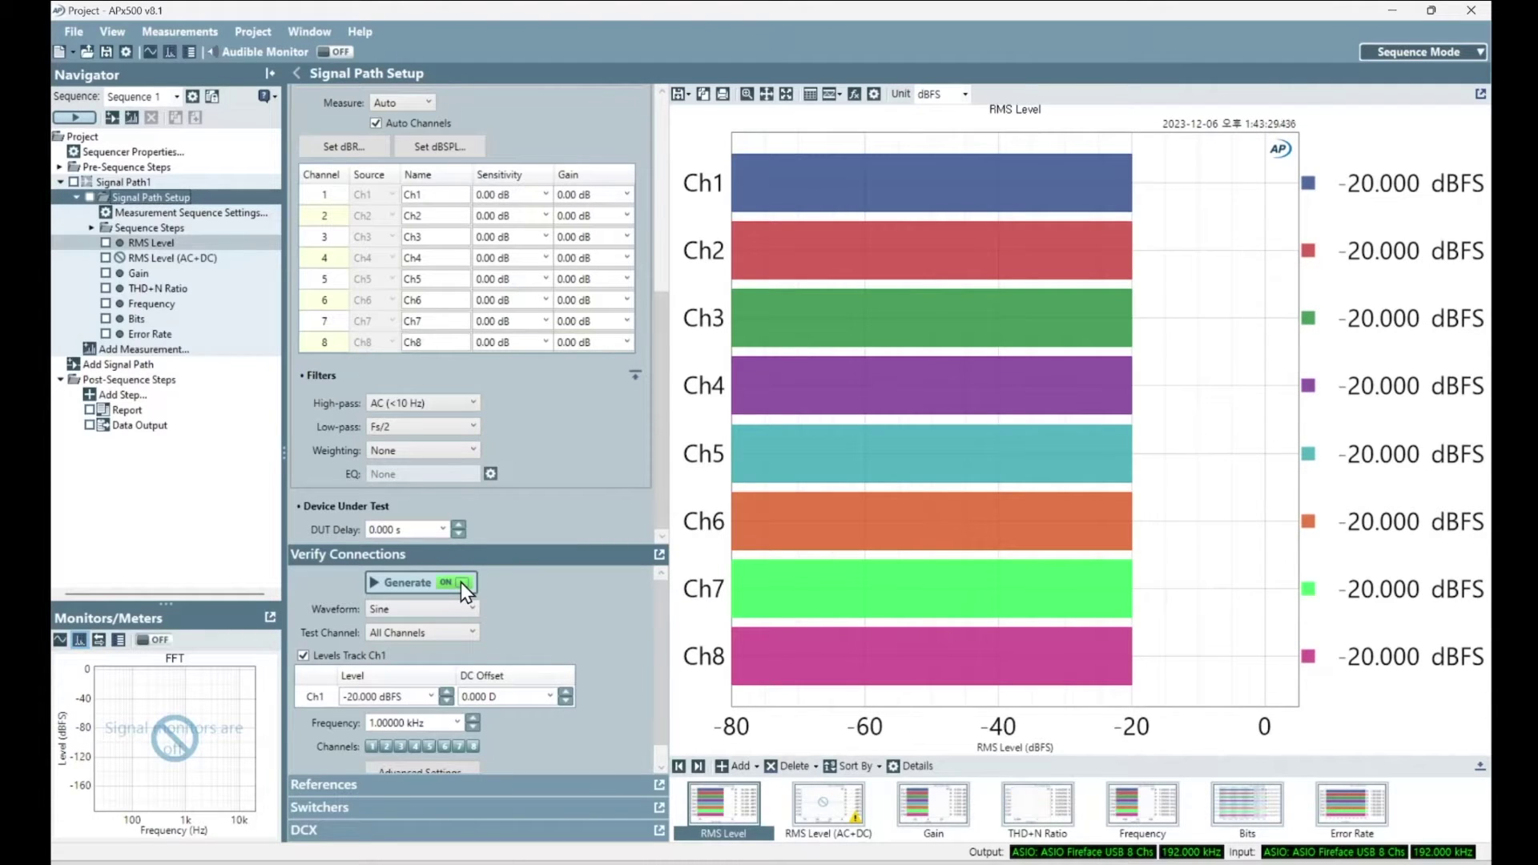
{"action": "left_click", "coordinate": [460, 583]}
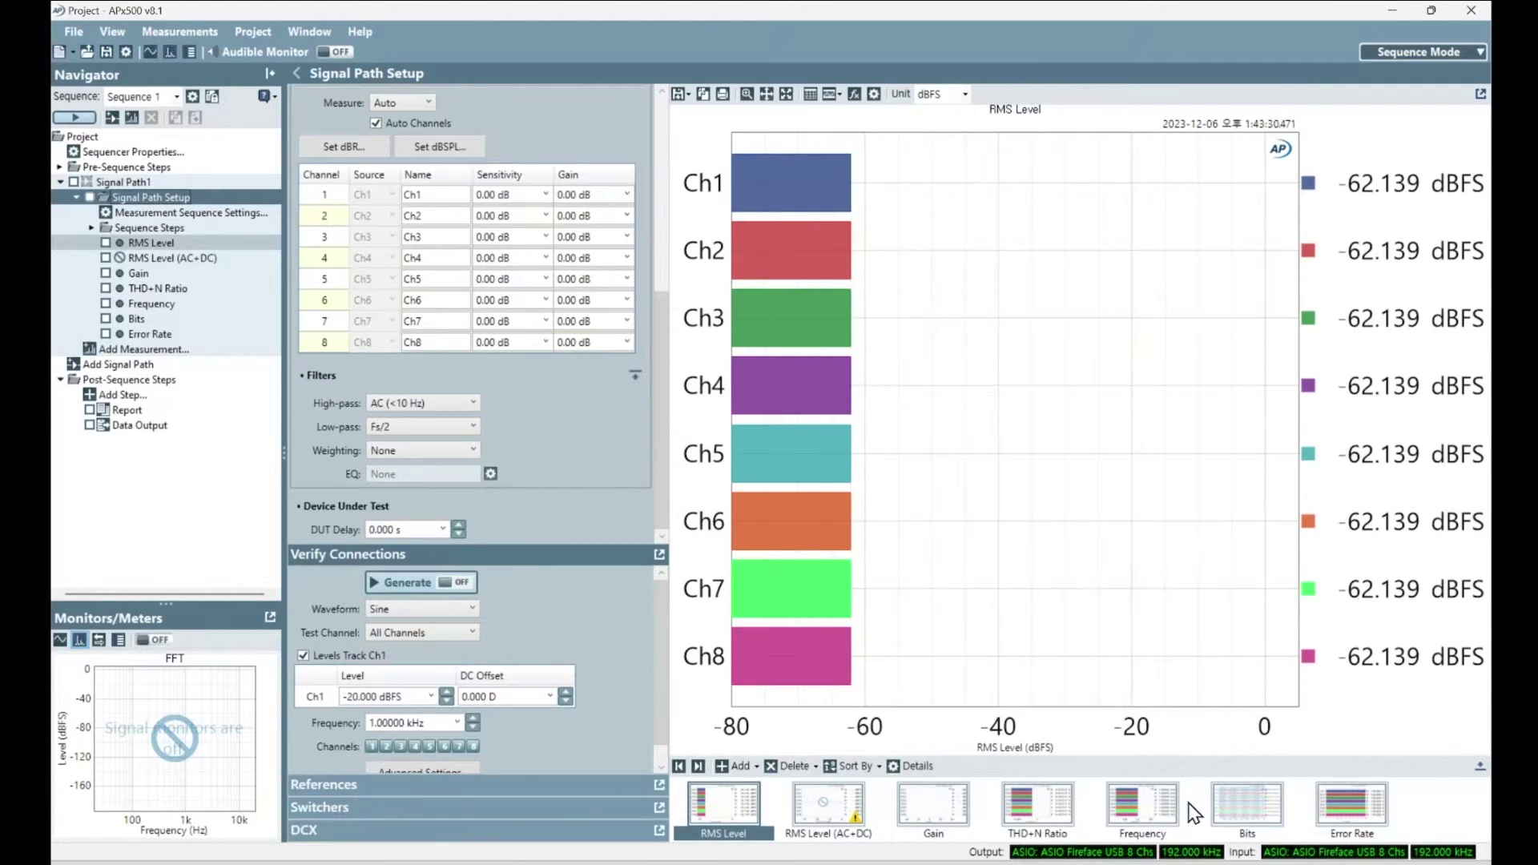
Step: Set the Verify Connections waveform to Bit Test and run the generator briefly to check the Error Rate of all channels
{"action": "left_click", "coordinate": [406, 612]}
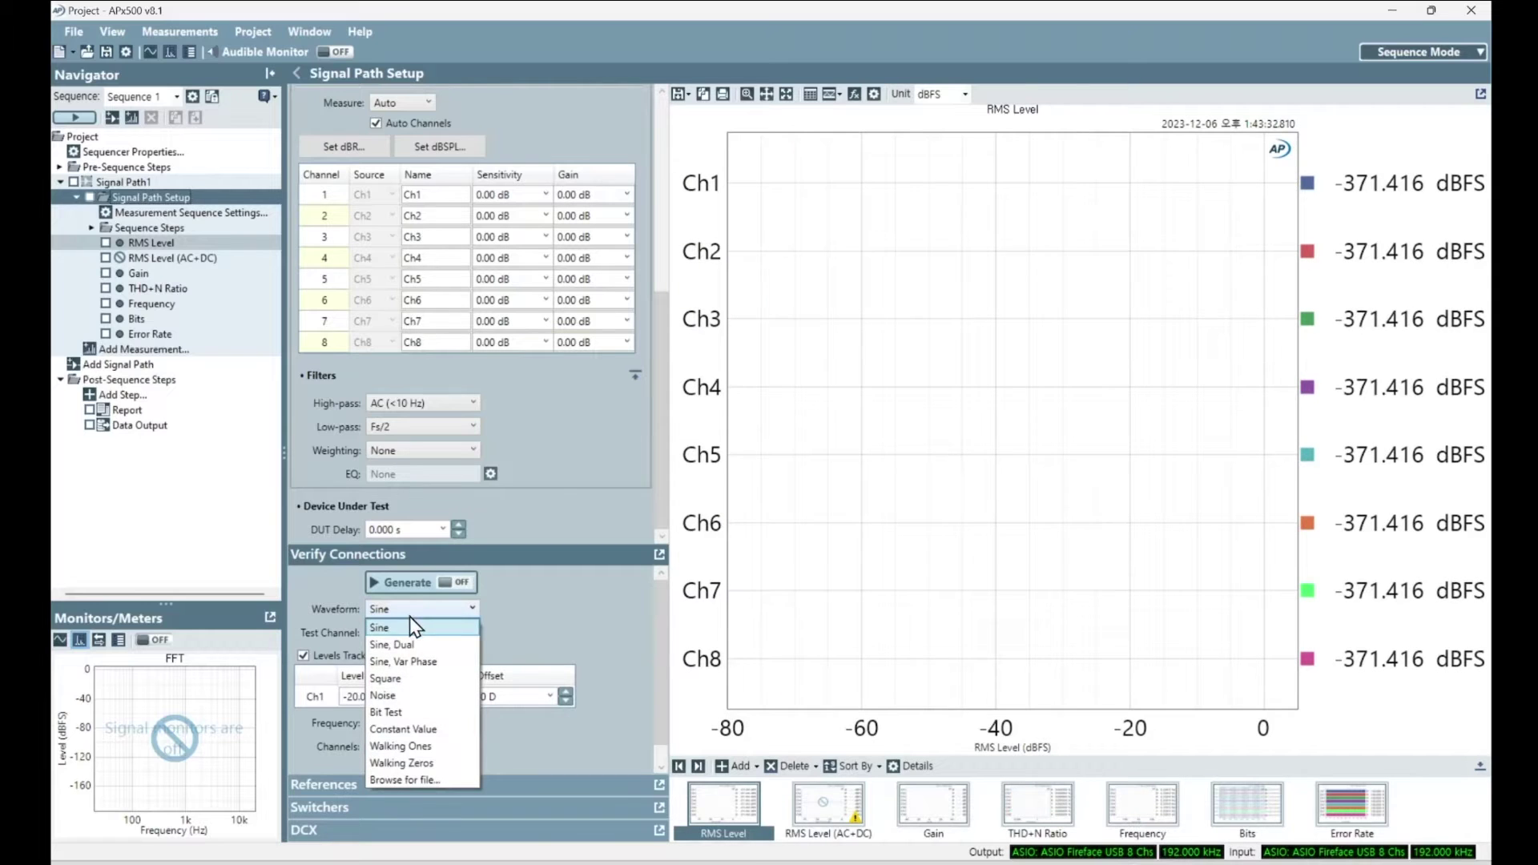
{"action": "left_click", "coordinate": [429, 714]}
{"action": "left_click", "coordinate": [1352, 821]}
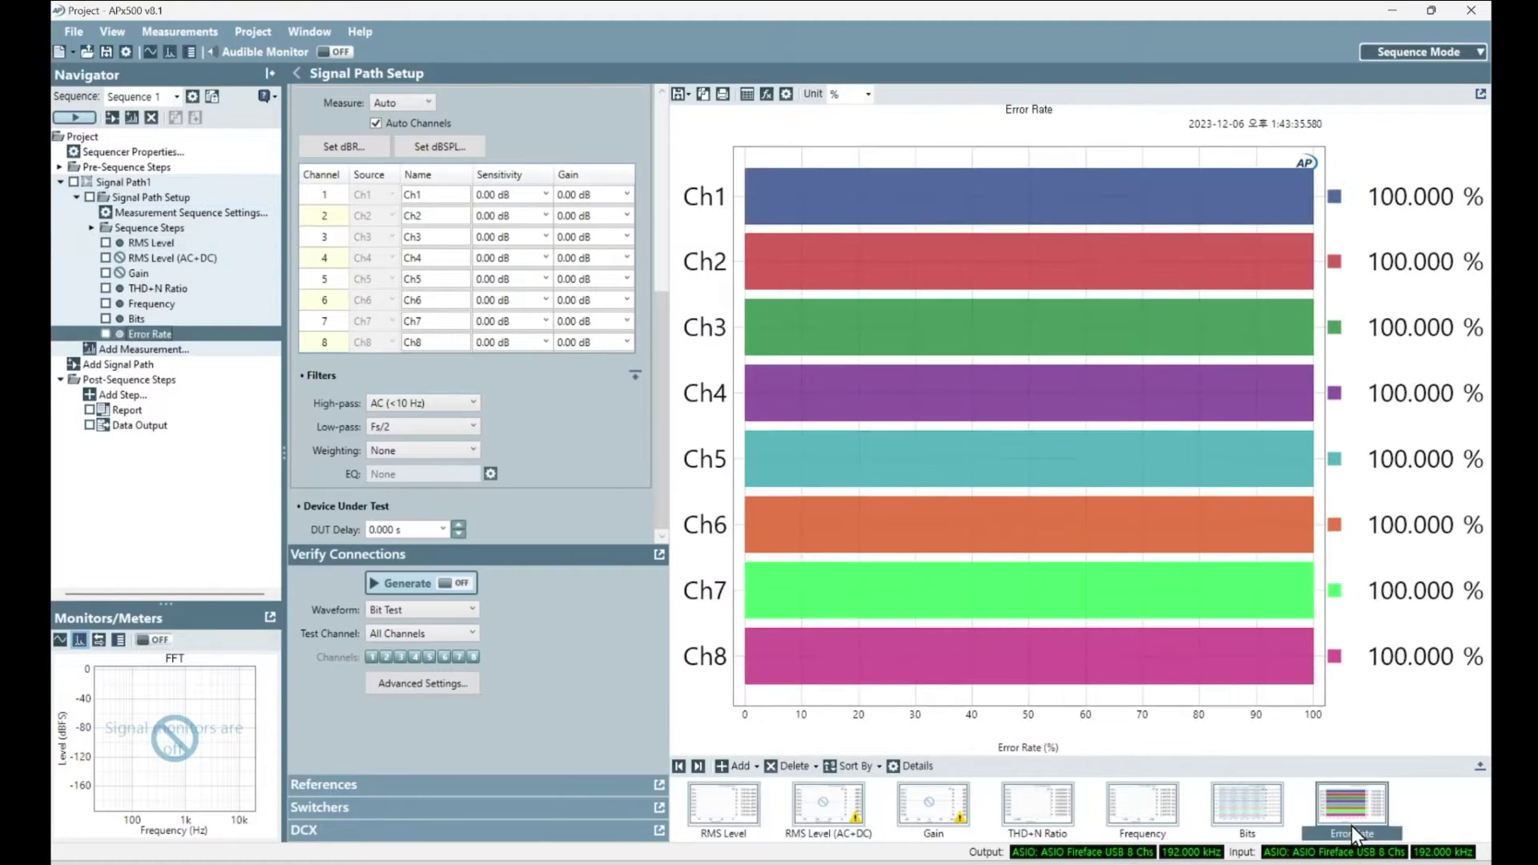
{"action": "left_click", "coordinate": [454, 584]}
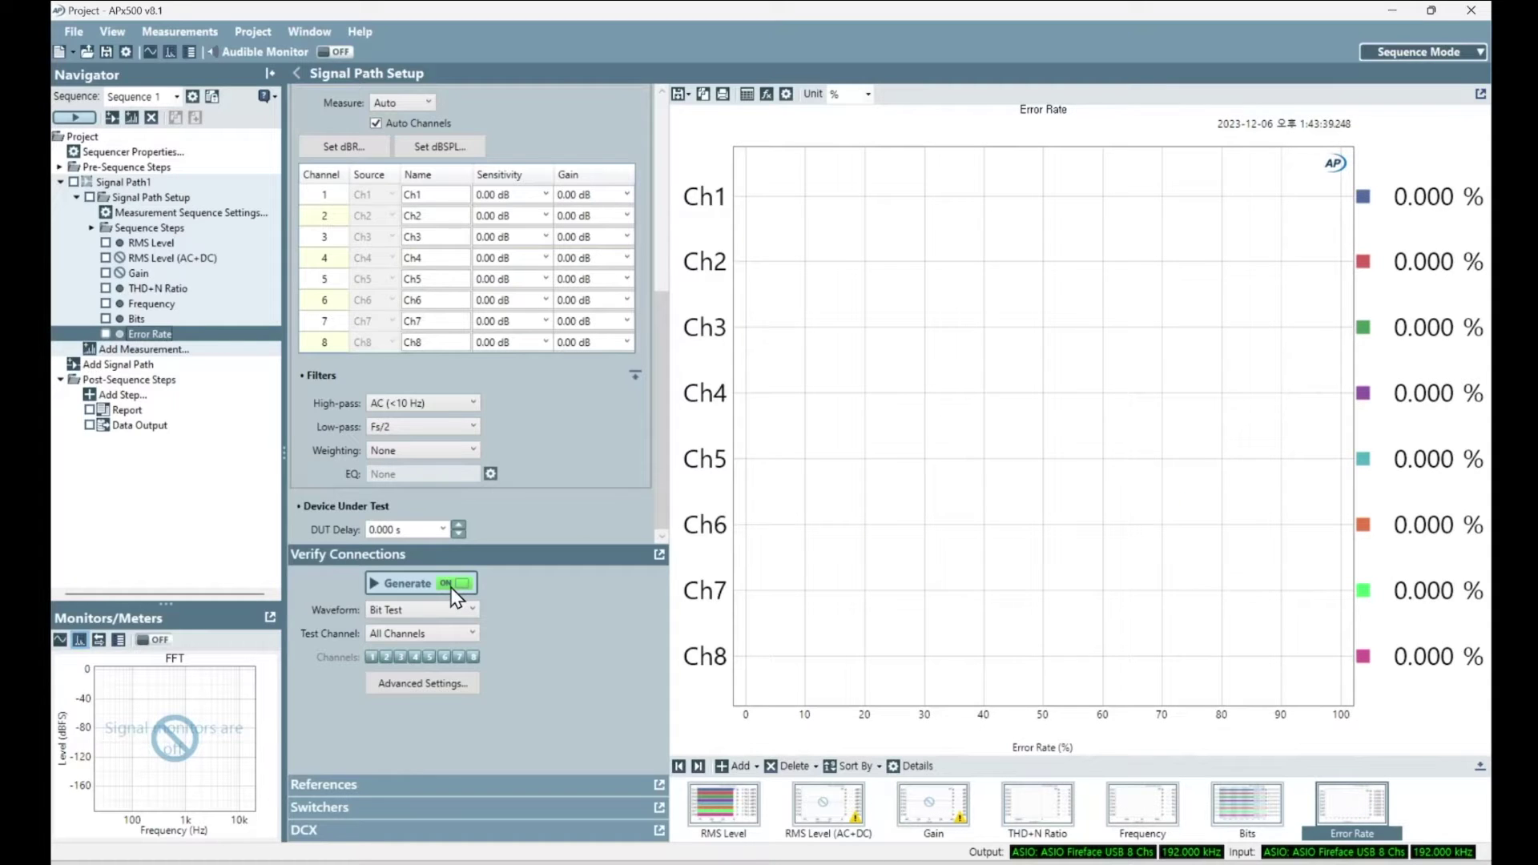
{"action": "left_click", "coordinate": [460, 587]}
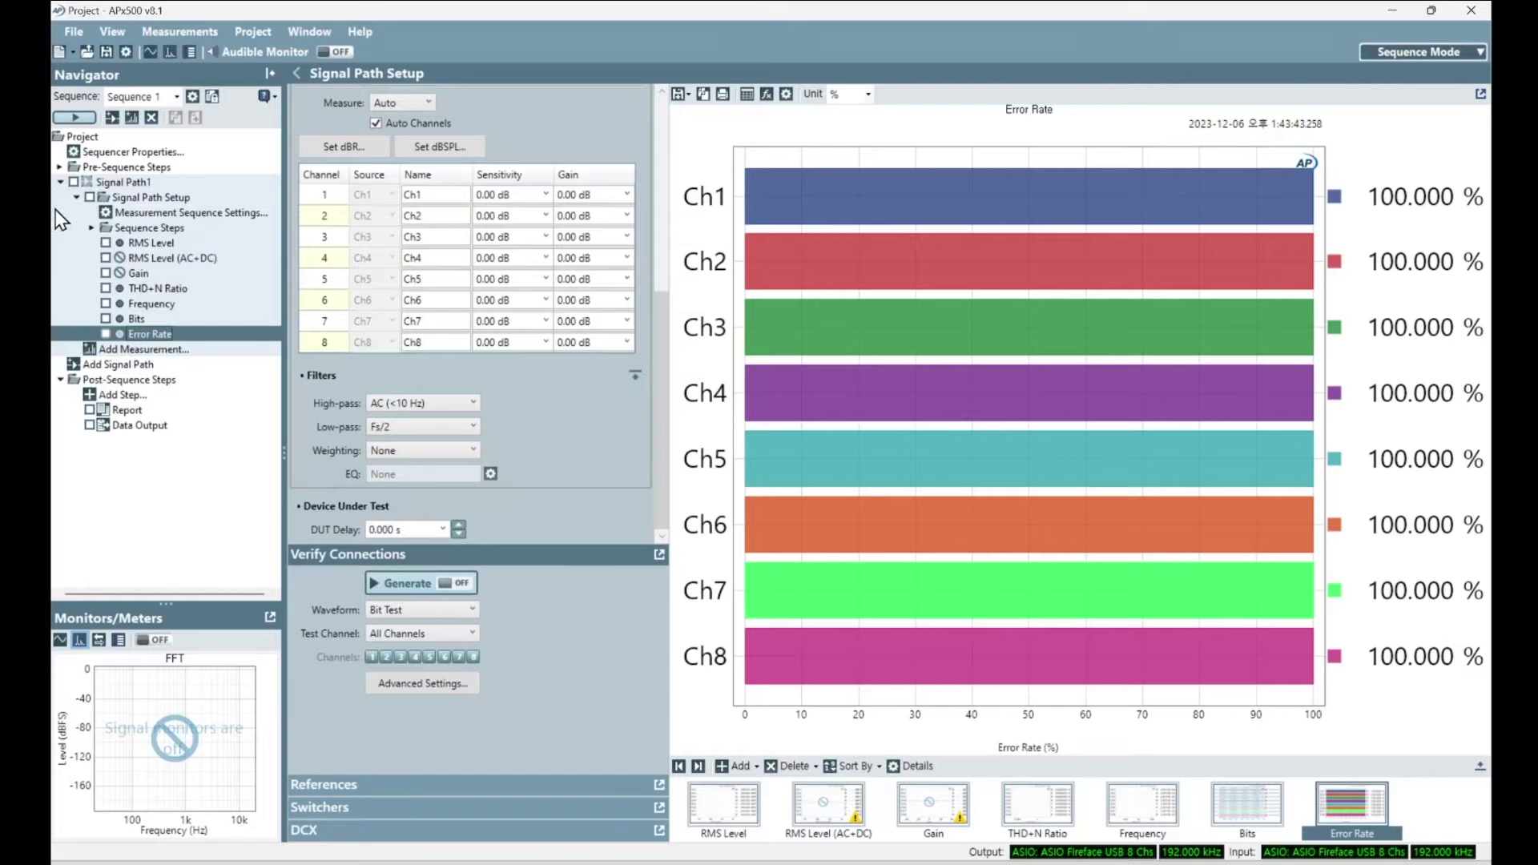
Step: Add a Digital Error Rate measurement to Signal Path1
{"action": "left_click", "coordinate": [76, 197]}
{"action": "left_click", "coordinate": [124, 214]}
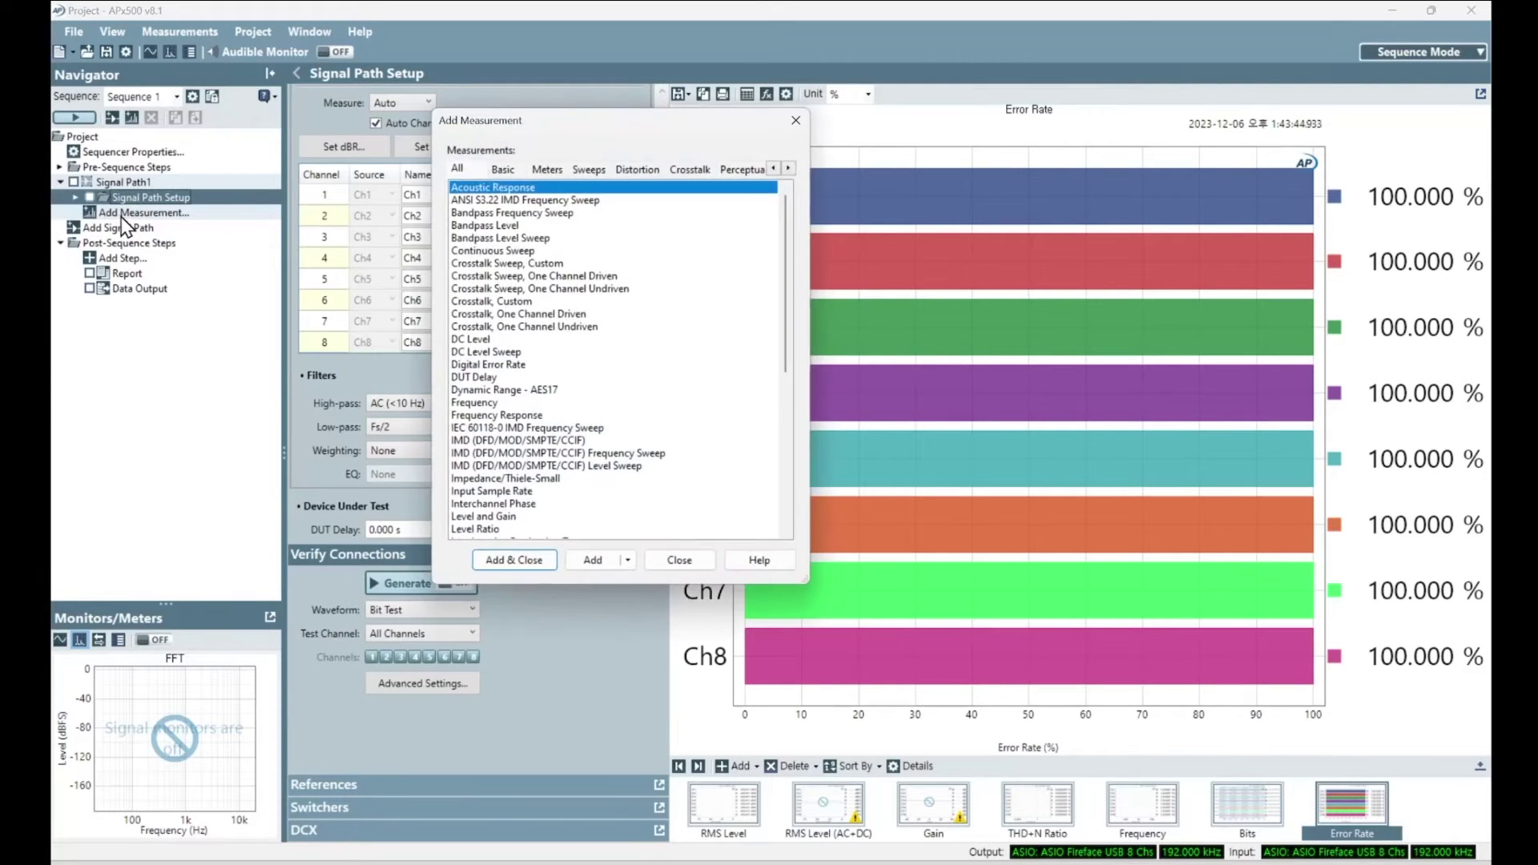
{"action": "left_click", "coordinate": [512, 364]}
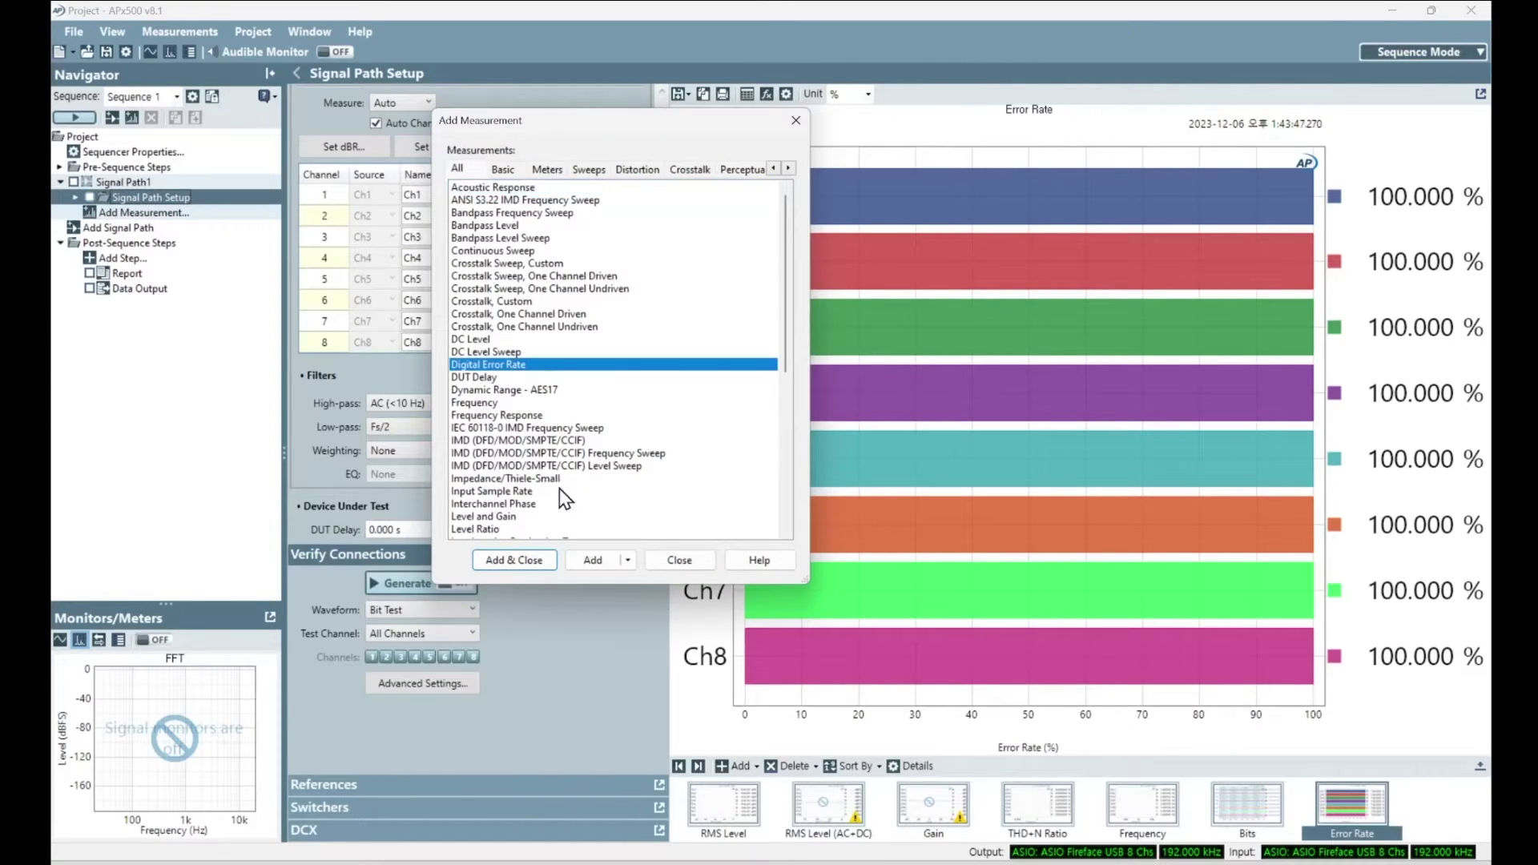
{"action": "left_click", "coordinate": [544, 558]}
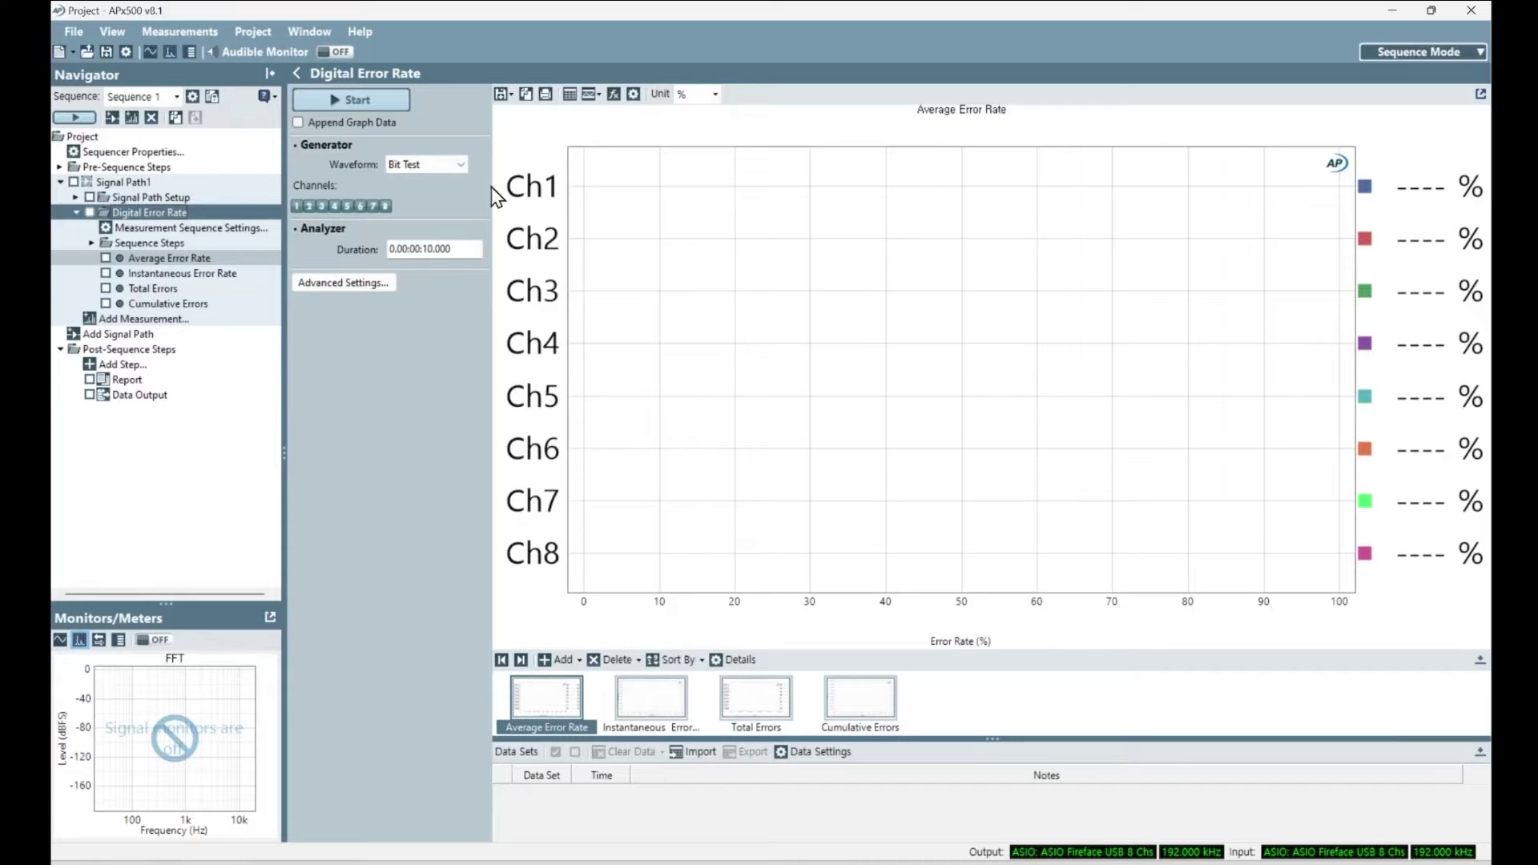
Step: Change the analyzer duration of the Digital Error Rate measurement
{"action": "left_click", "coordinate": [427, 248]}
{"action": "key", "text": "BackSpace"}
{"action": "type", "text": "3"}
{"action": "key", "text": "Return"}
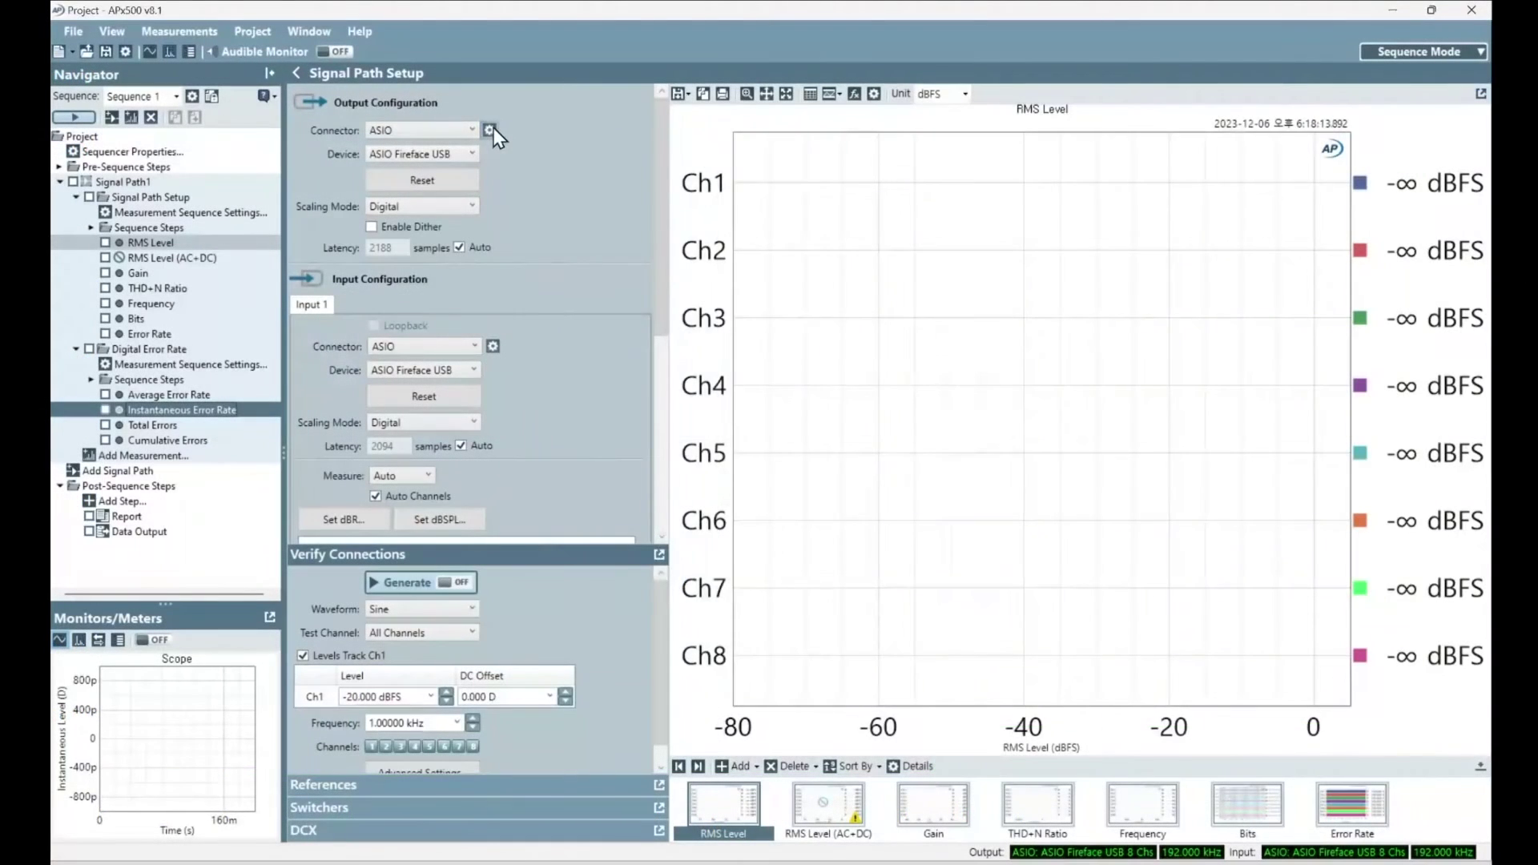
Step: Set the ASIO Fireface USB buffer size to 192 samples in the driver's own settings and close the dialogs
{"action": "left_click", "coordinate": [490, 129]}
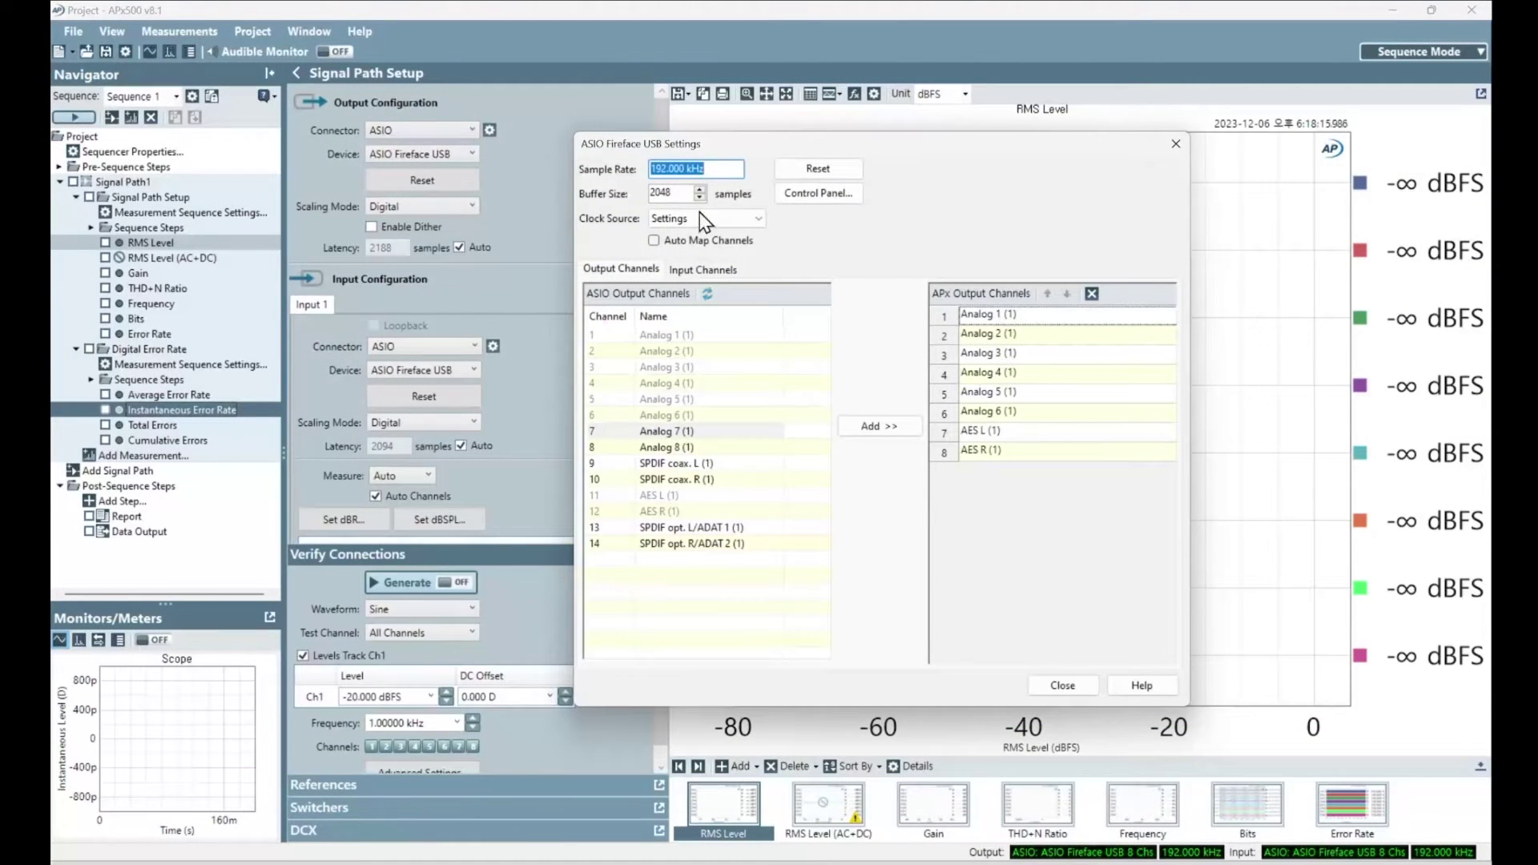
{"action": "left_click", "coordinate": [817, 193]}
{"action": "left_click", "coordinate": [961, 237]}
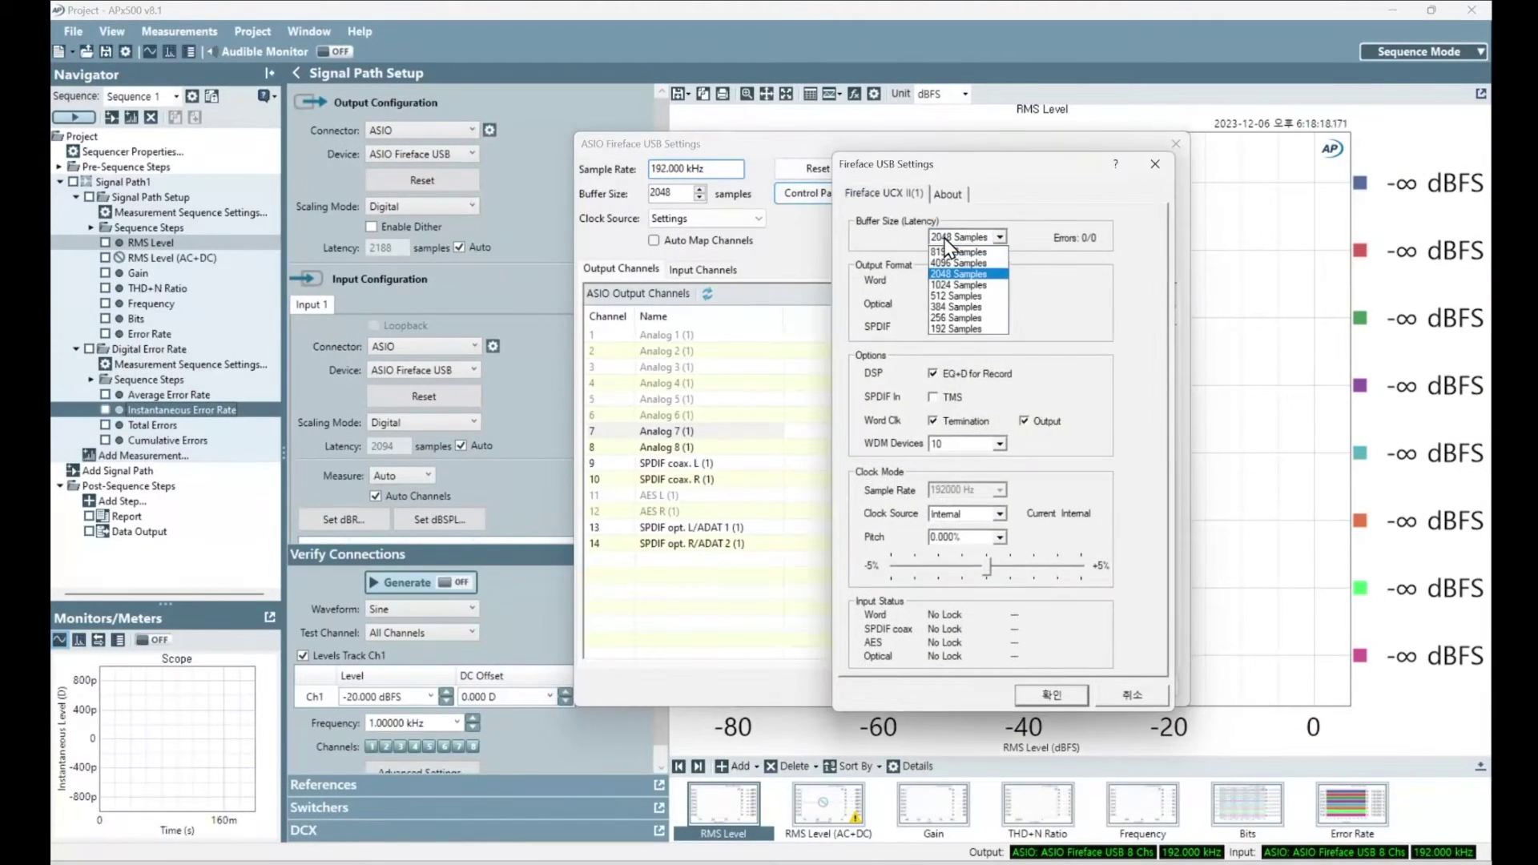
{"action": "left_click", "coordinate": [998, 329]}
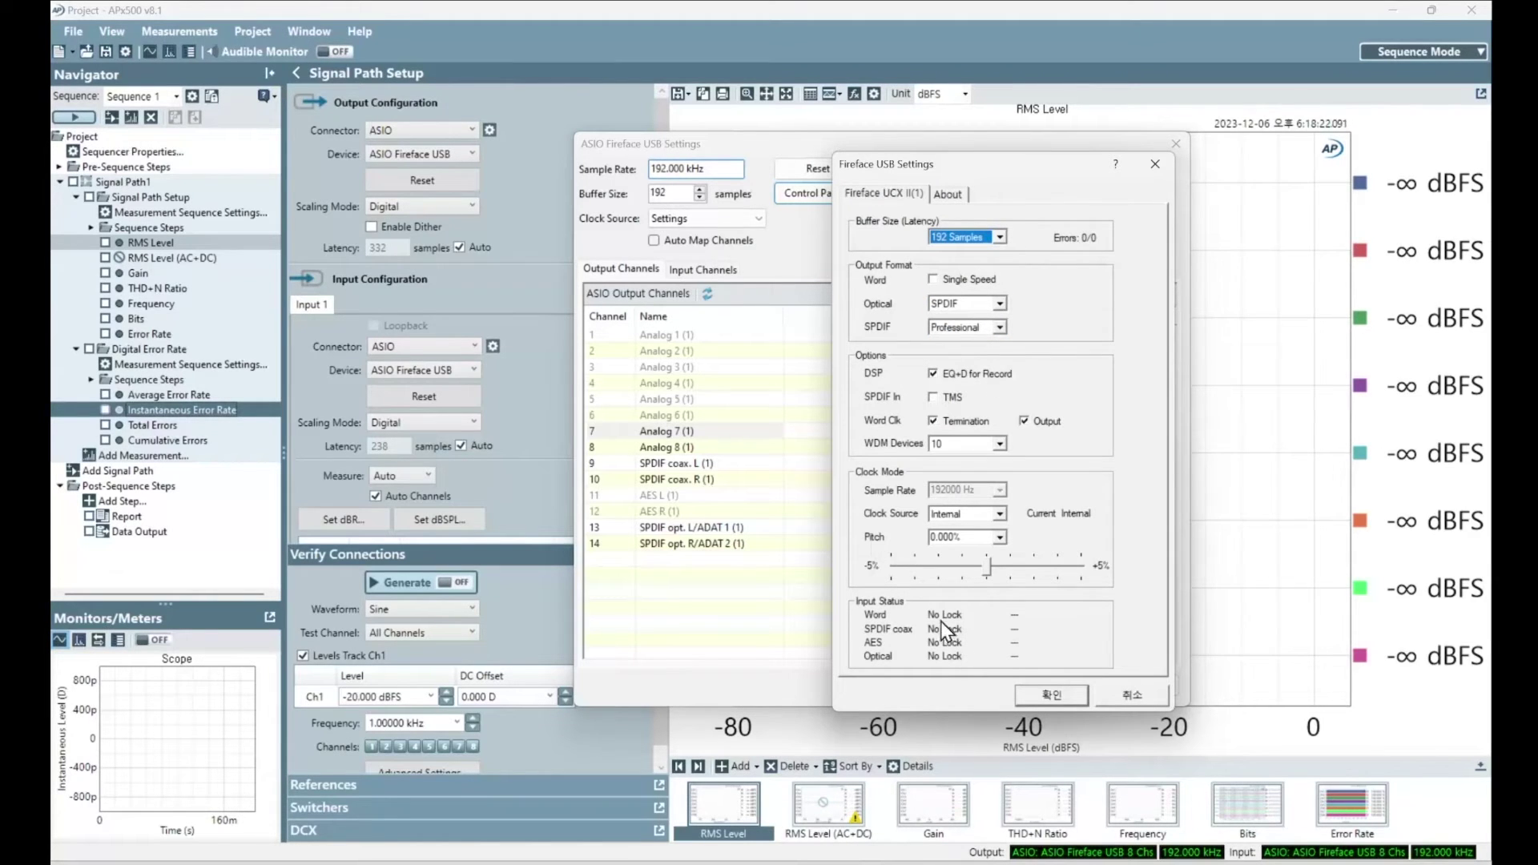
{"action": "left_click", "coordinate": [1052, 694]}
{"action": "left_click", "coordinate": [1062, 685]}
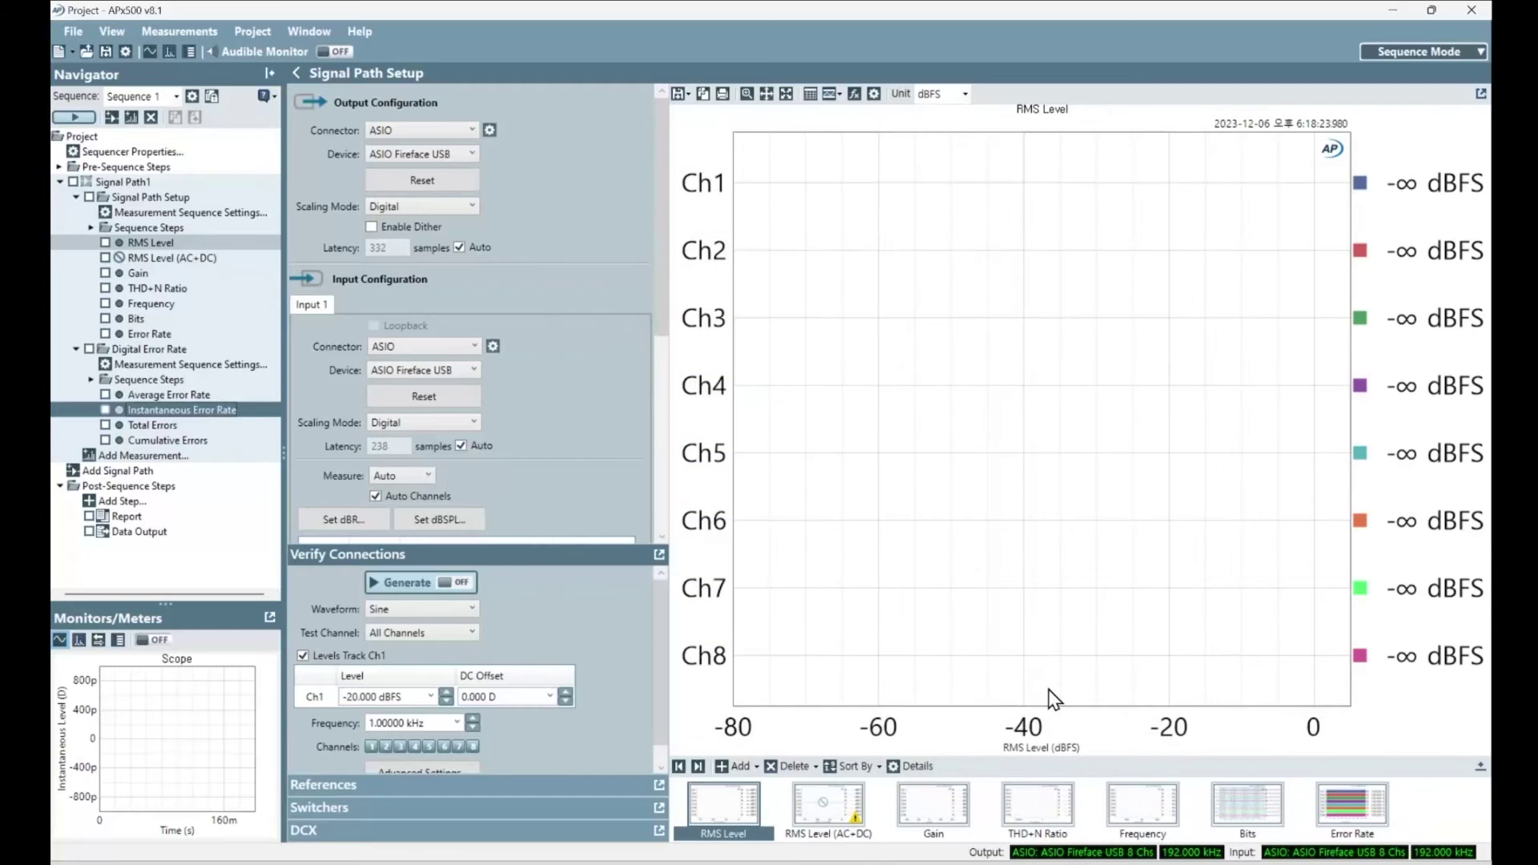
Step: Run the Digital Error Rate measurement at the 192-sample buffer and compare its Cumulative Errors and Instantaneous Error Rate graphs
{"action": "left_click", "coordinate": [165, 348]}
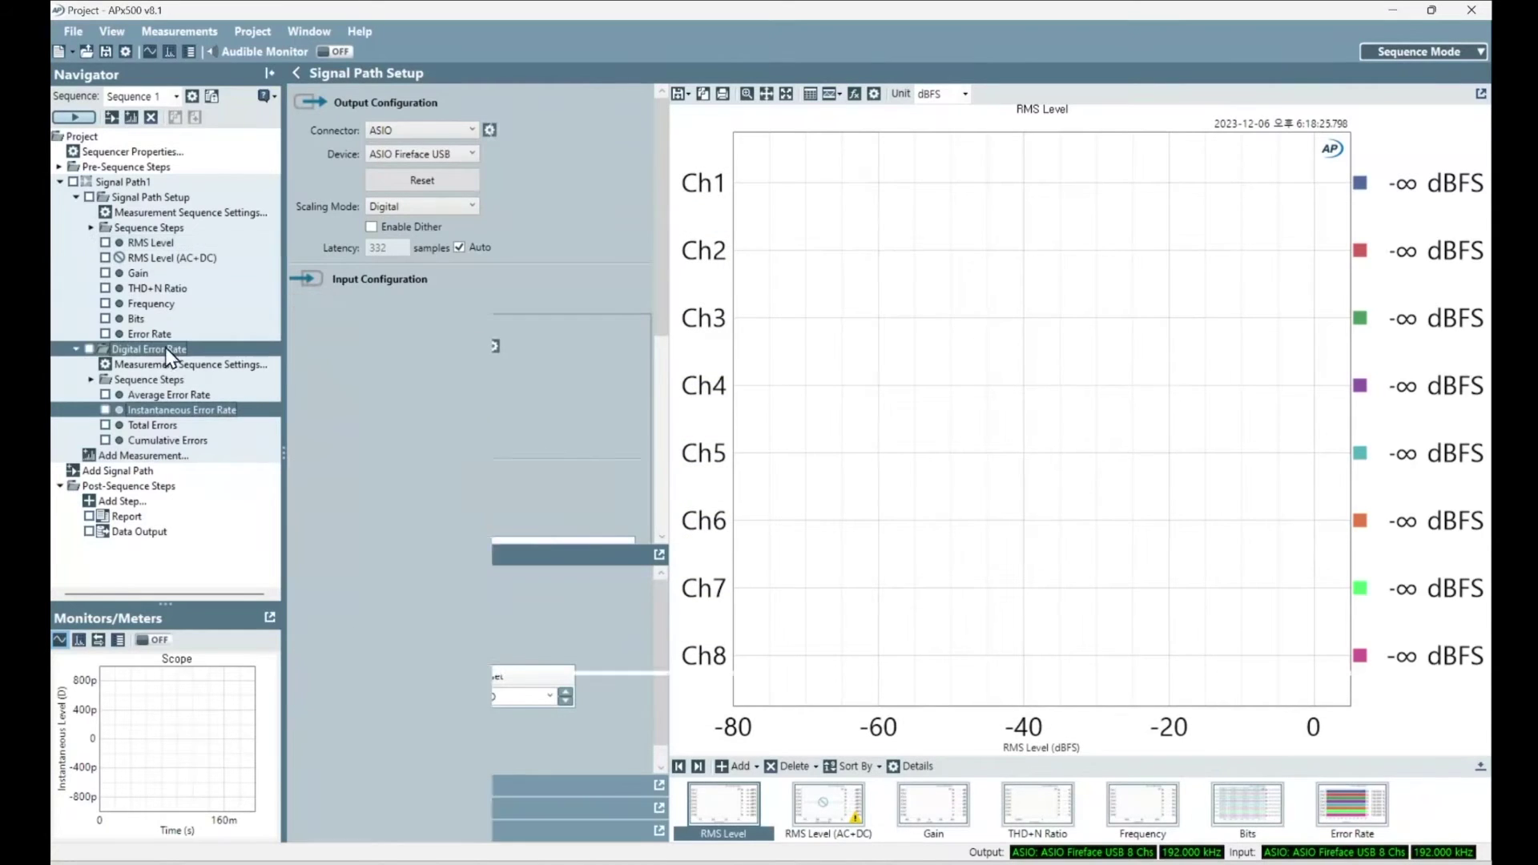
{"action": "left_click", "coordinate": [872, 708]}
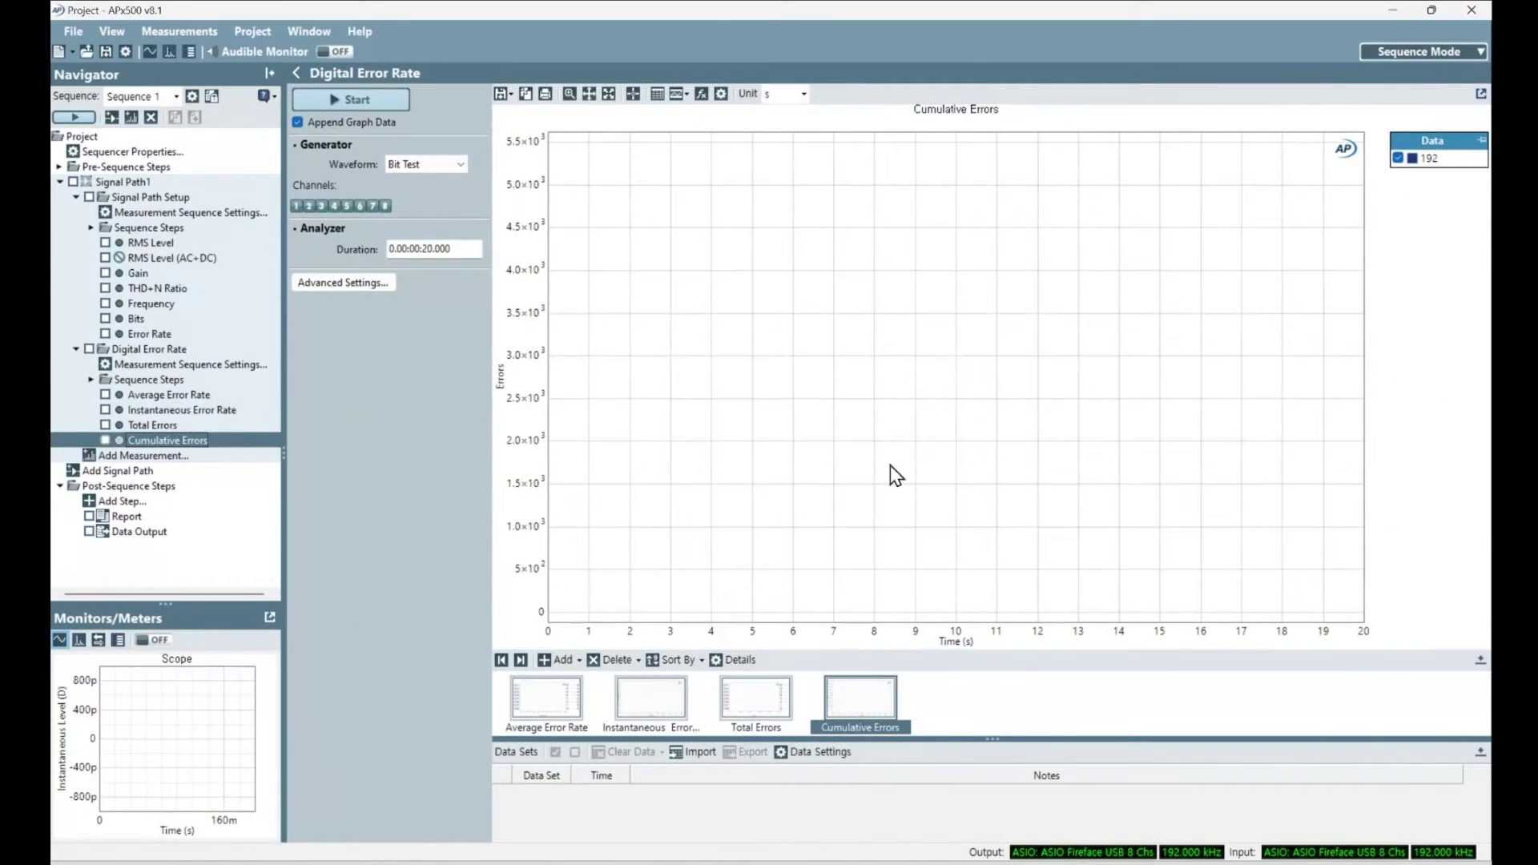
{"action": "left_click", "coordinate": [381, 107]}
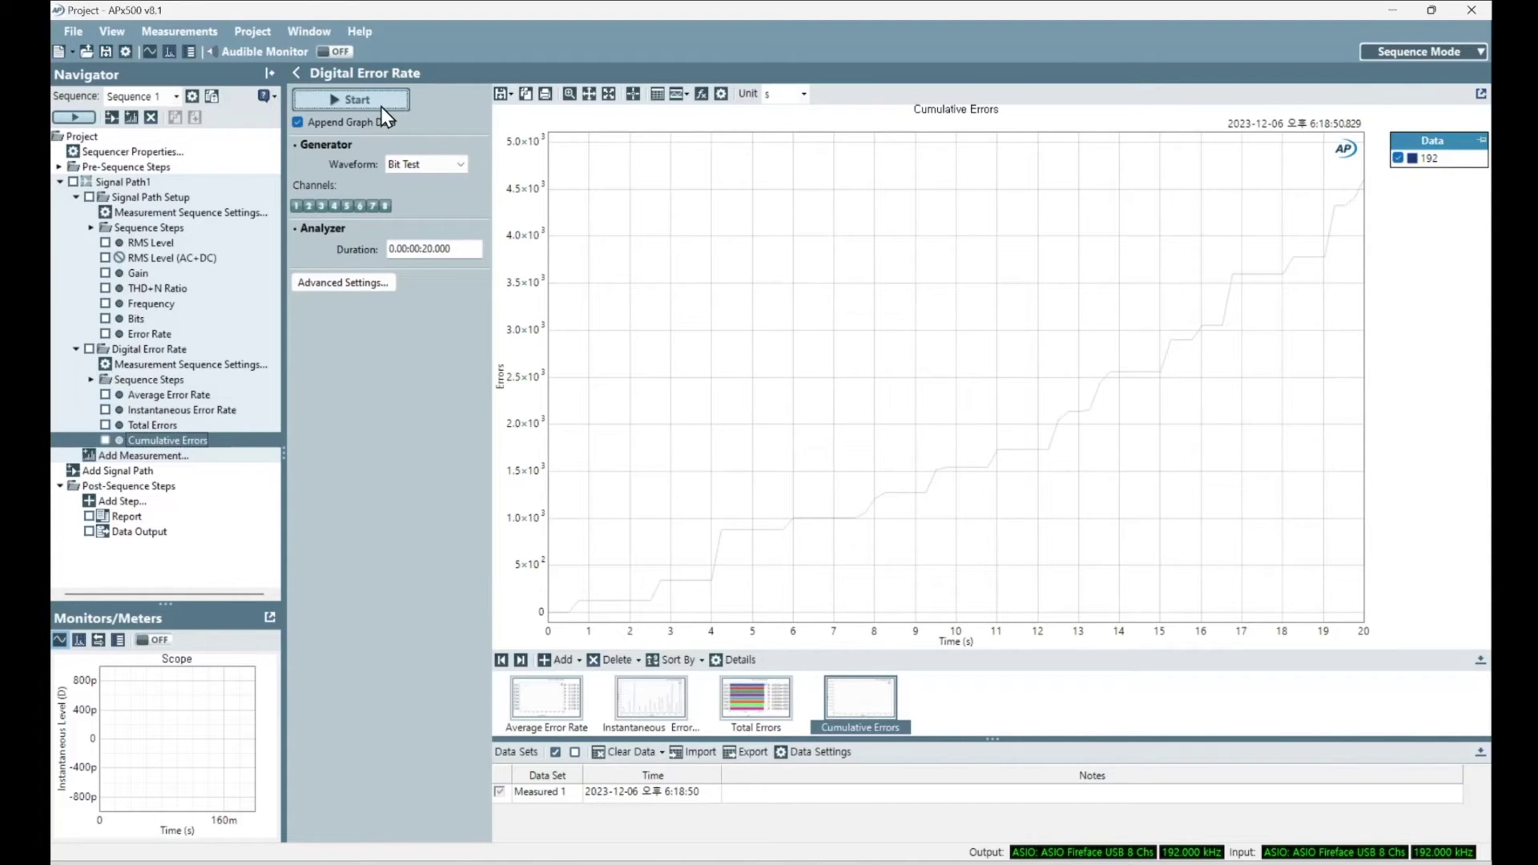
{"action": "left_click", "coordinate": [657, 699]}
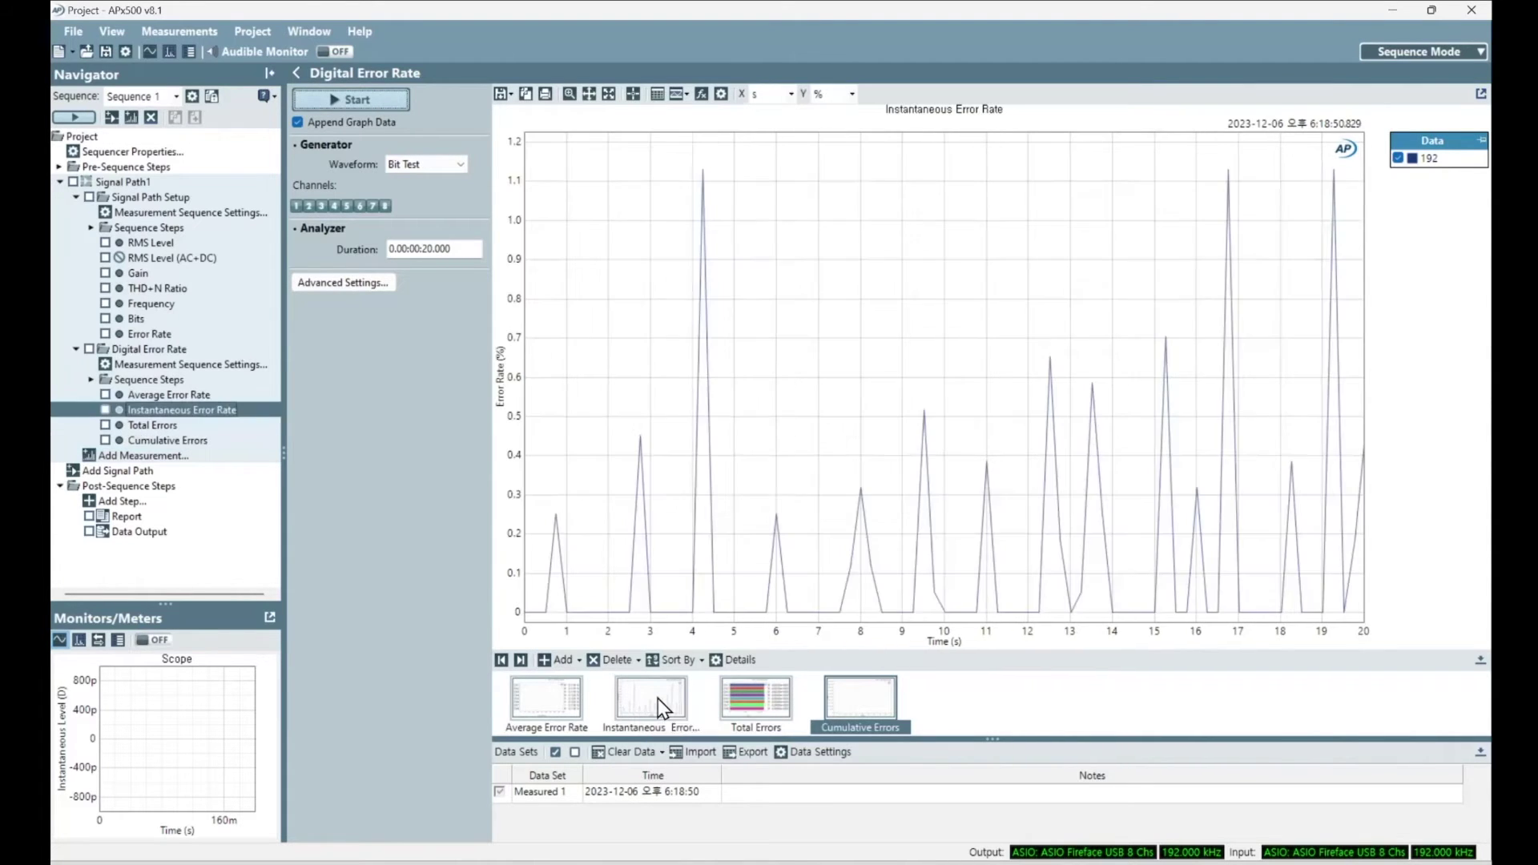
{"action": "left_click", "coordinate": [857, 705]}
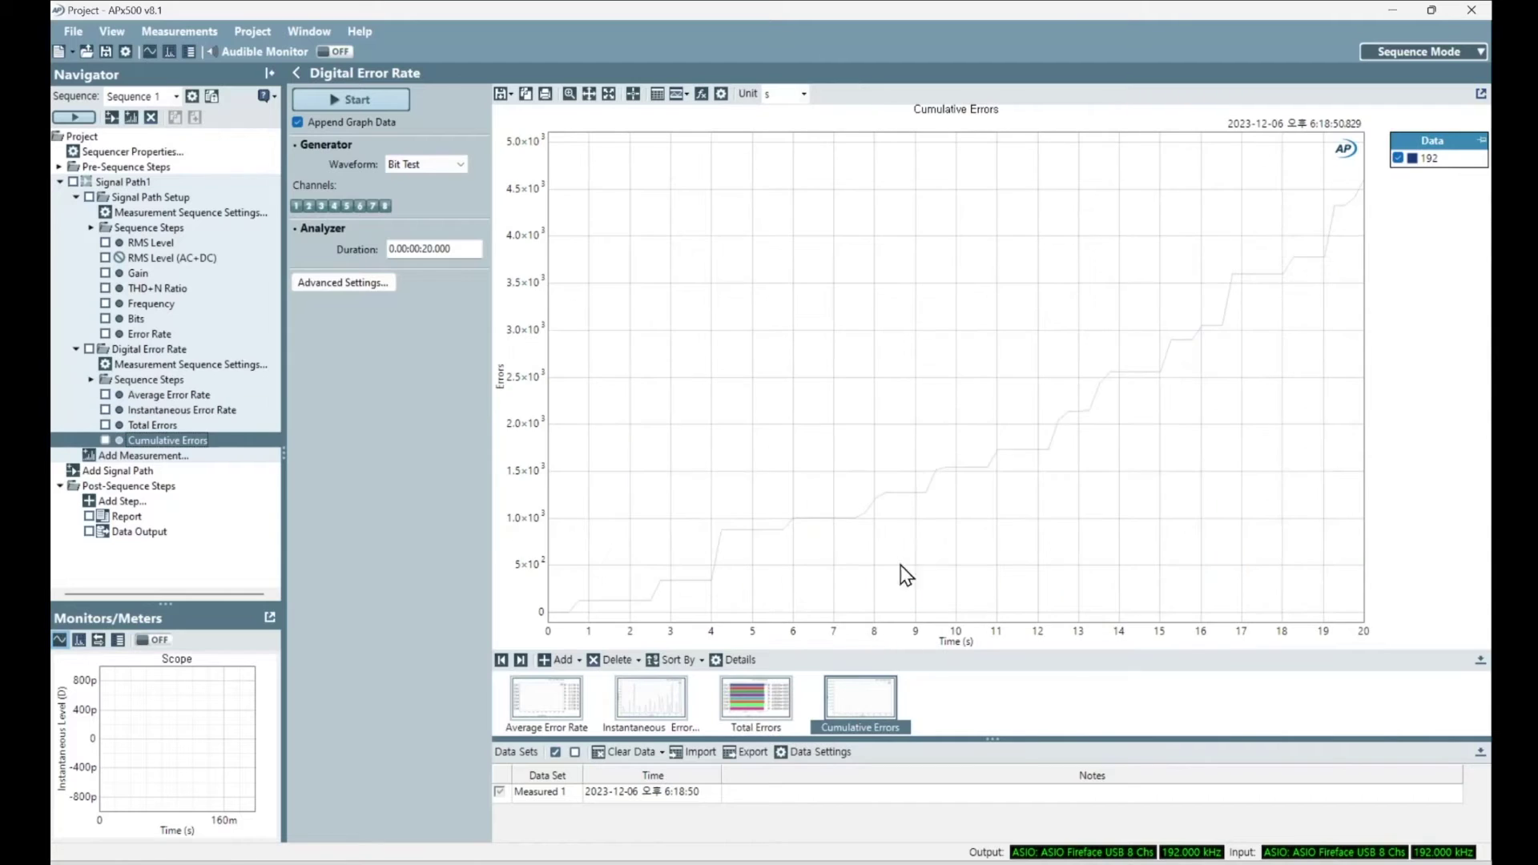
{"action": "left_click", "coordinate": [681, 708]}
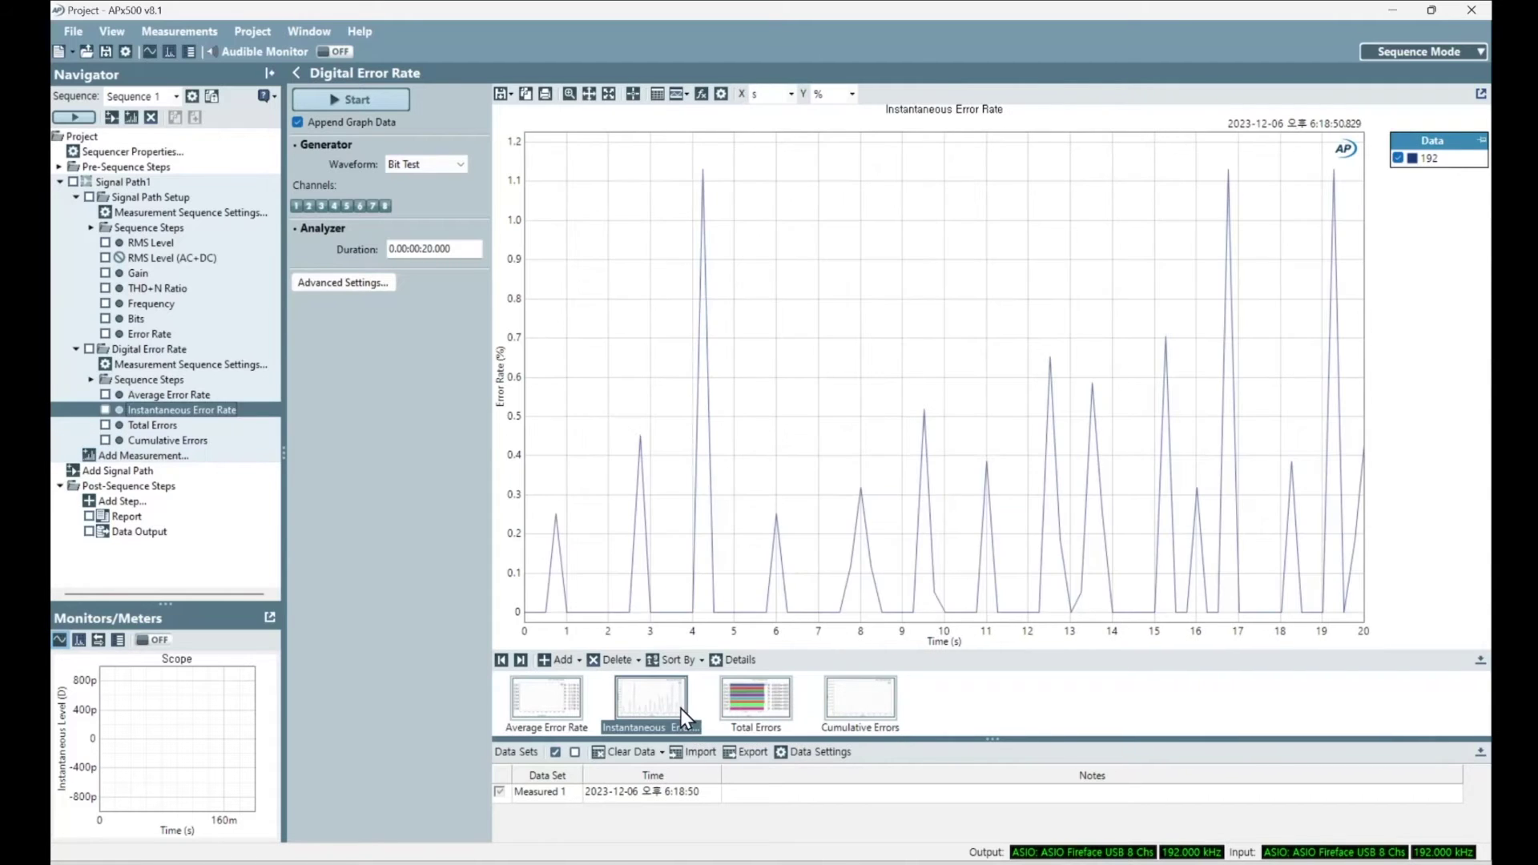
Step: Return to Signal Path Setup and set the ASIO Fireface USB buffer size to 256 samples in the driver's settings
{"action": "left_click", "coordinate": [202, 214]}
{"action": "left_click", "coordinate": [824, 538]}
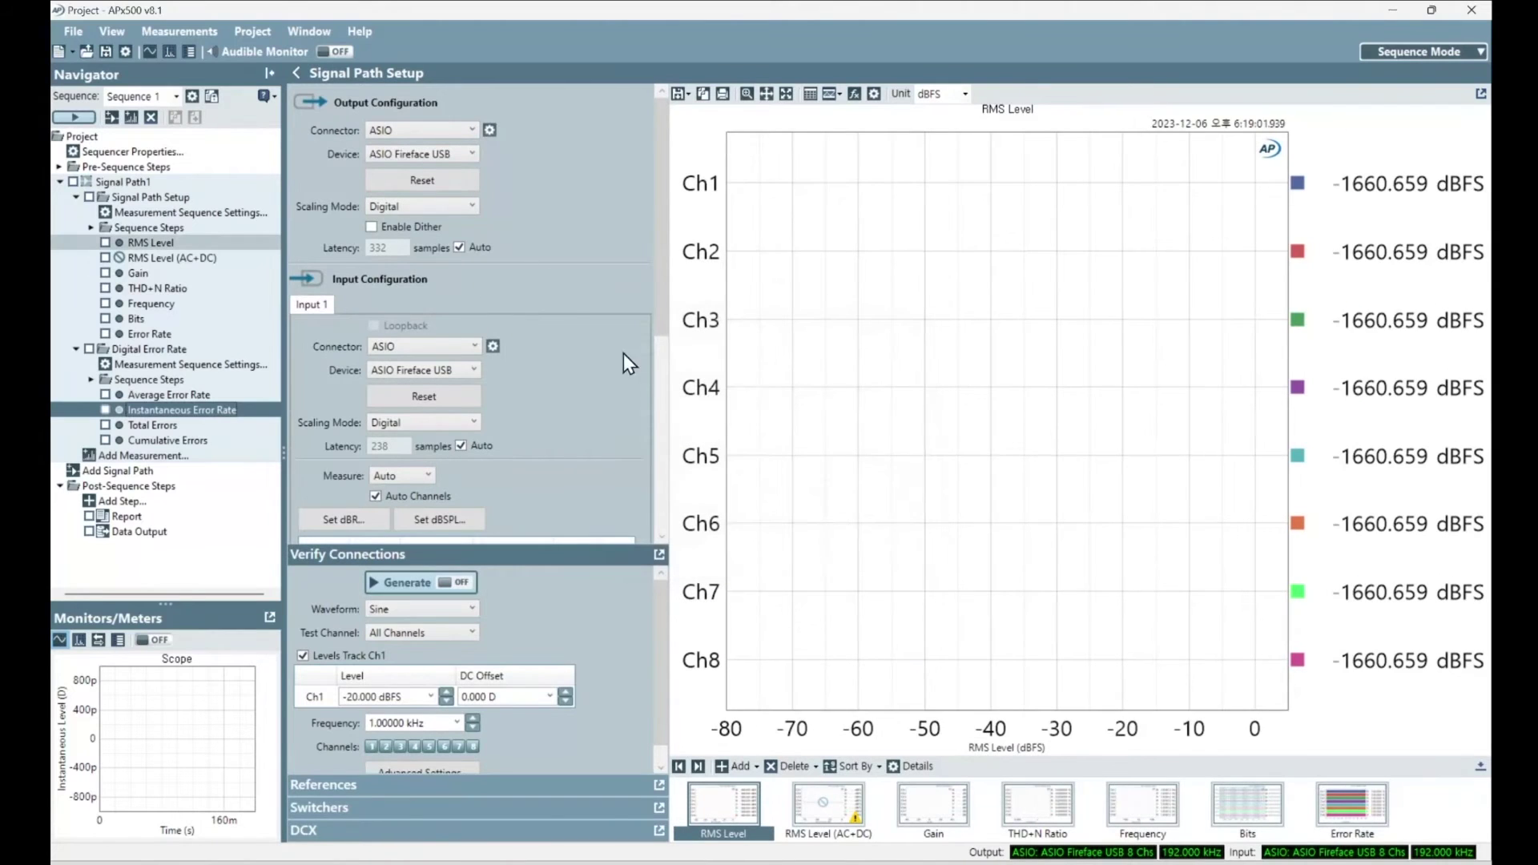
{"action": "left_click", "coordinate": [490, 129]}
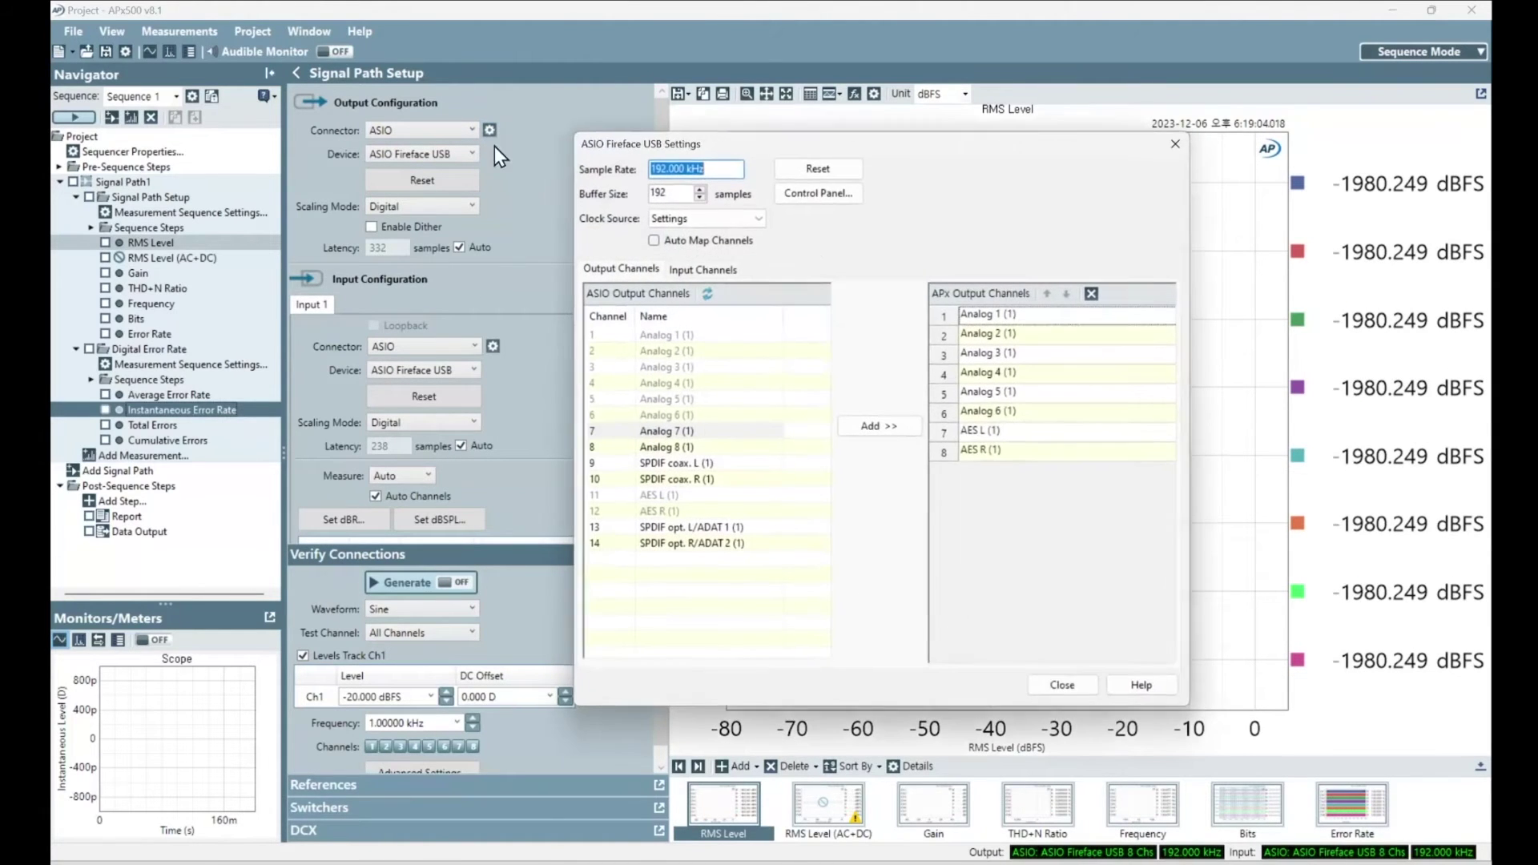
{"action": "left_click", "coordinate": [809, 194]}
{"action": "left_click", "coordinate": [974, 240]}
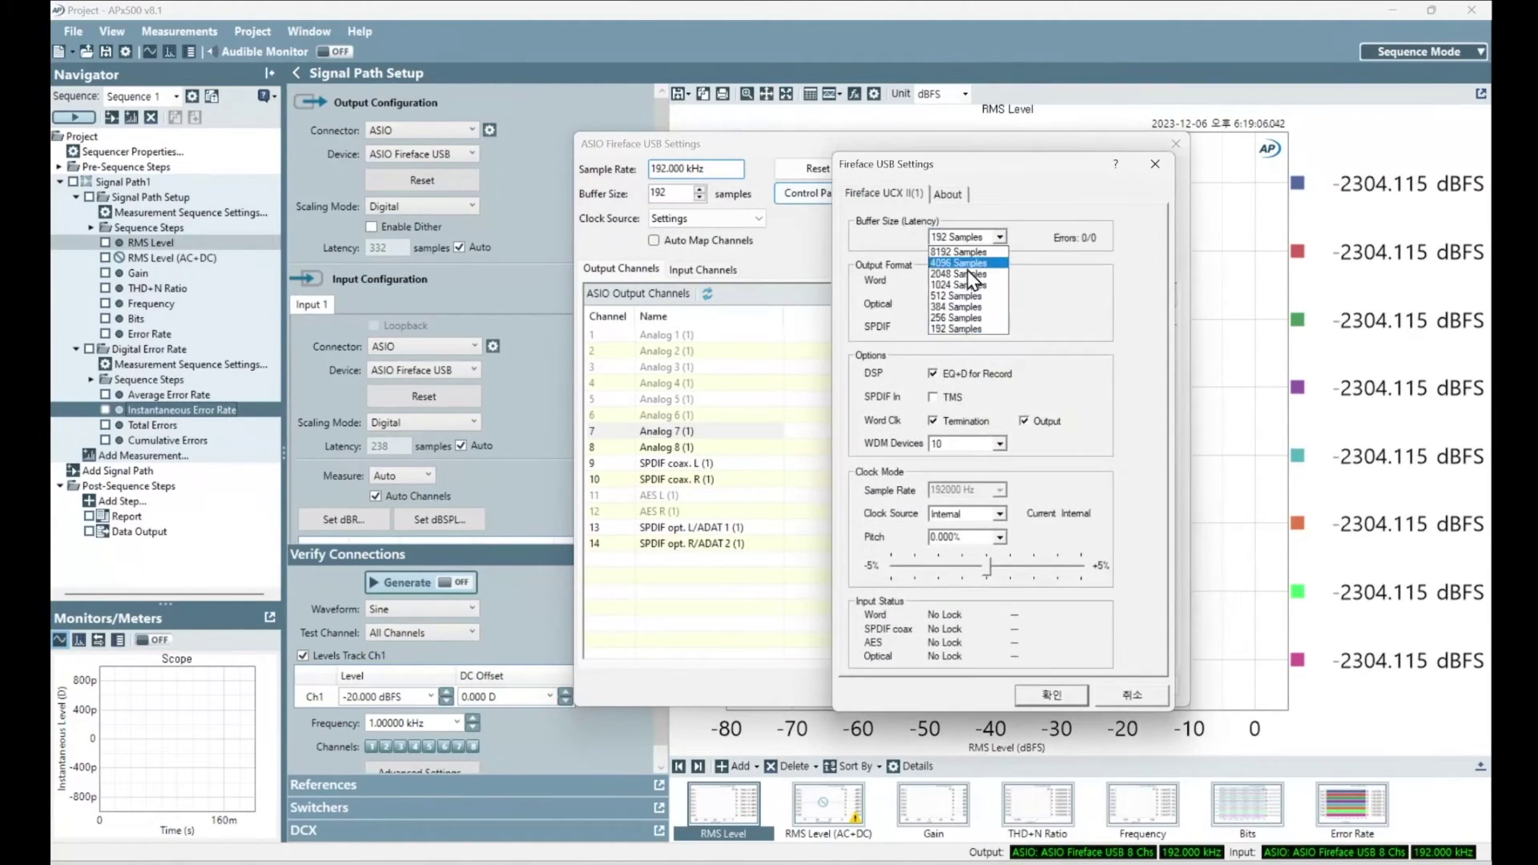
{"action": "left_click", "coordinate": [950, 318]}
{"action": "left_click", "coordinate": [1056, 700]}
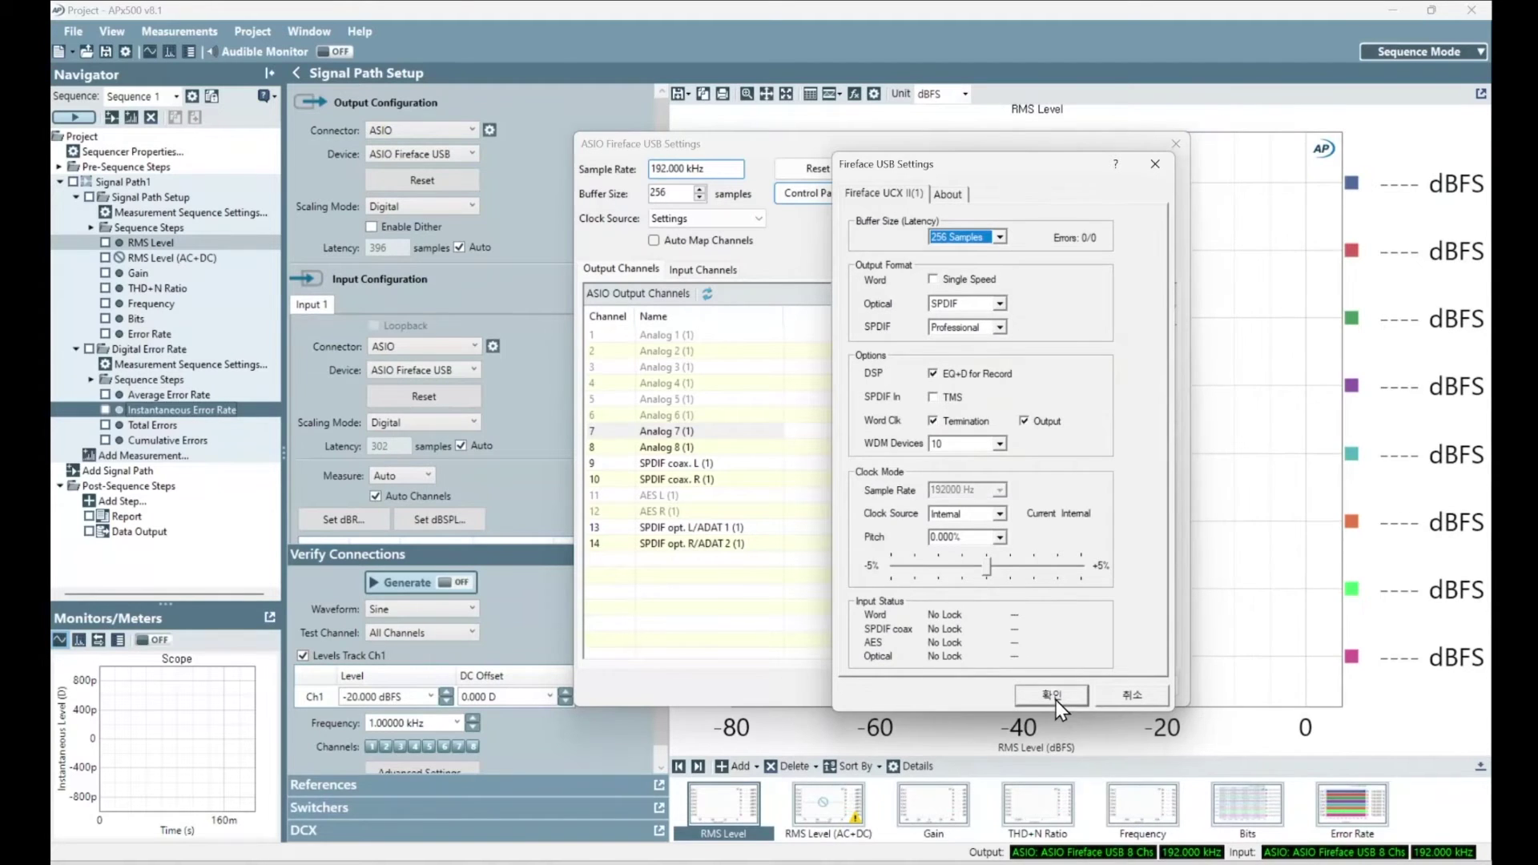
{"action": "left_click", "coordinate": [1046, 692]}
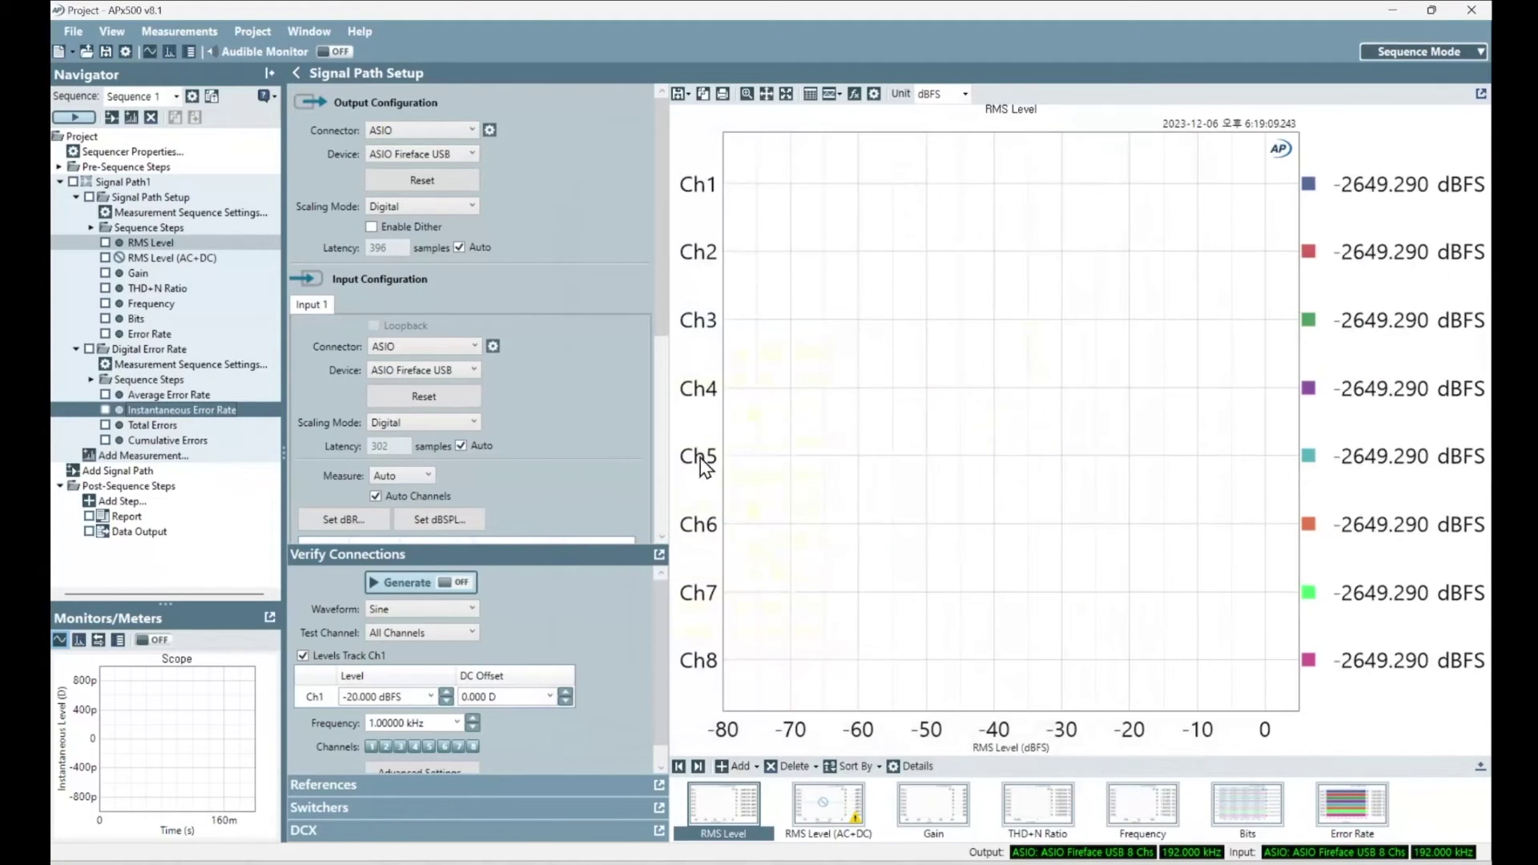
Step: Run the Digital Error Rate measurement for the 256-sample buffer from the Cumulative Errors graph, and view the Instantaneous Error Rate graph
{"action": "left_click", "coordinate": [174, 346]}
{"action": "left_click", "coordinate": [849, 729]}
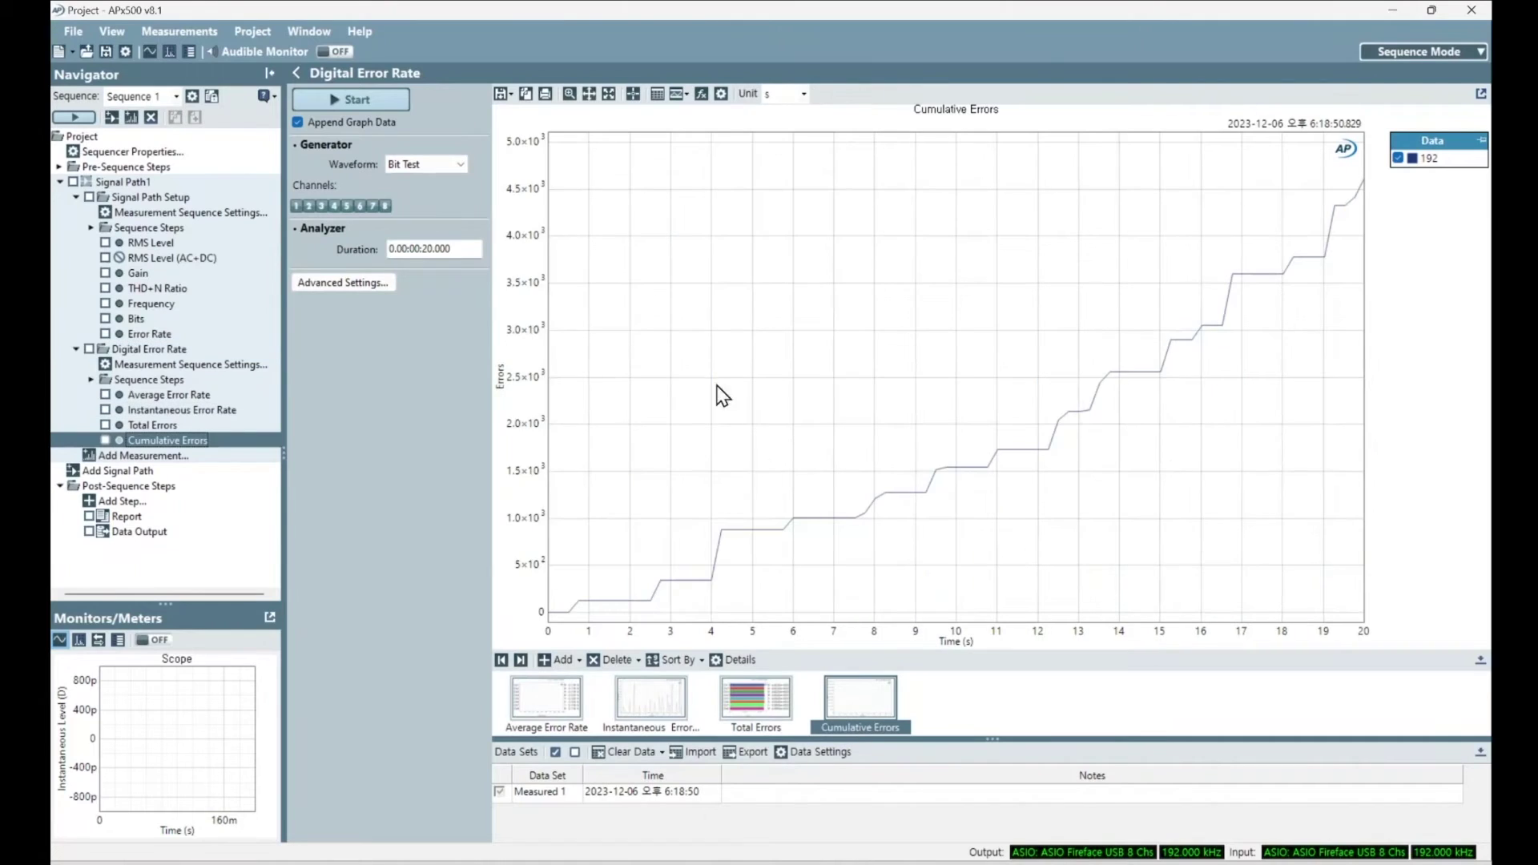
{"action": "left_click", "coordinate": [381, 102]}
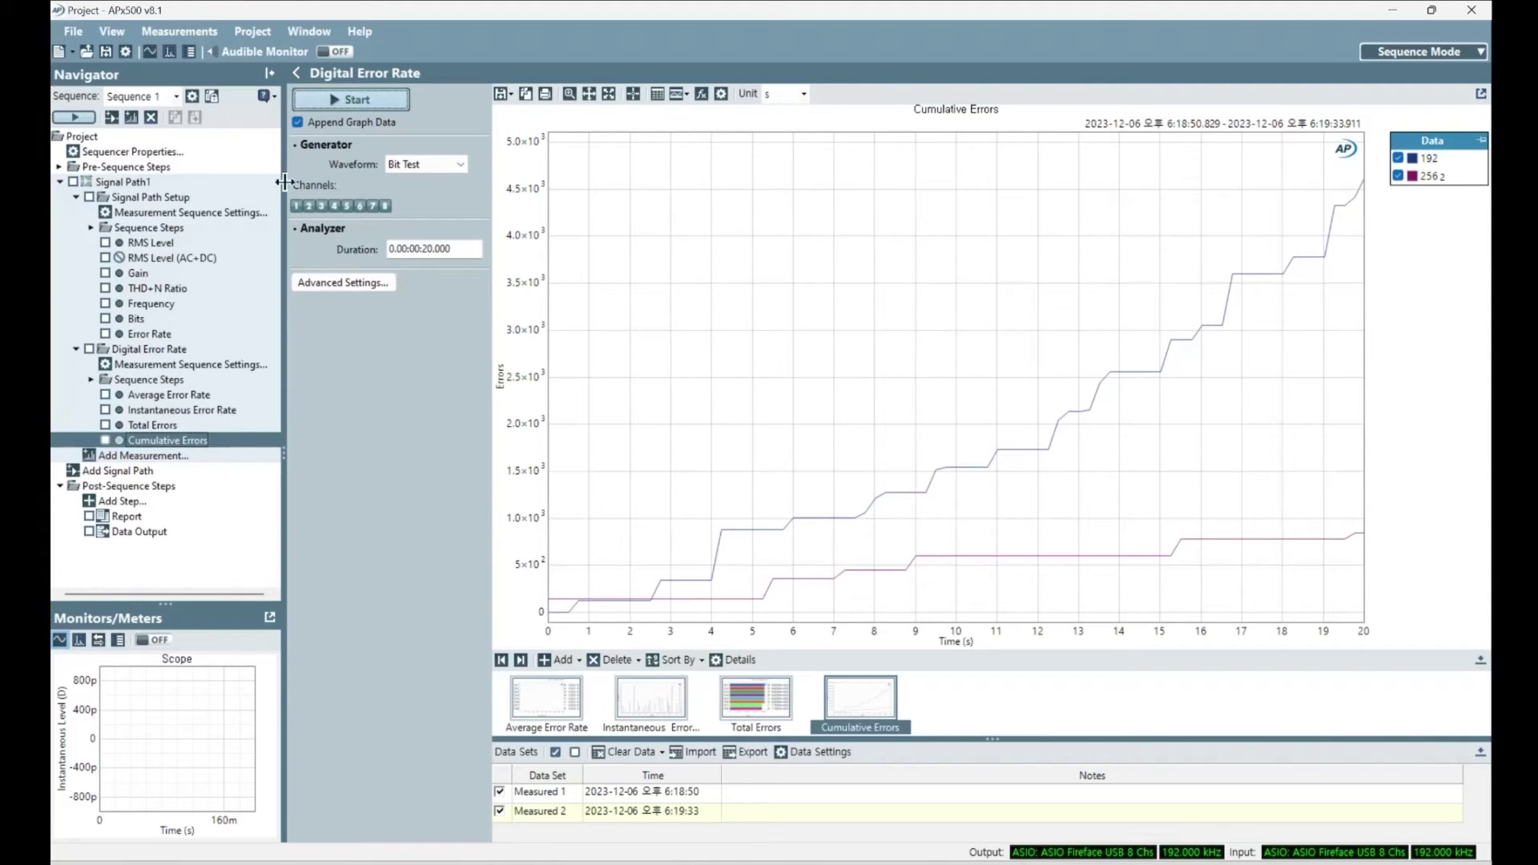
{"action": "left_click", "coordinate": [695, 725]}
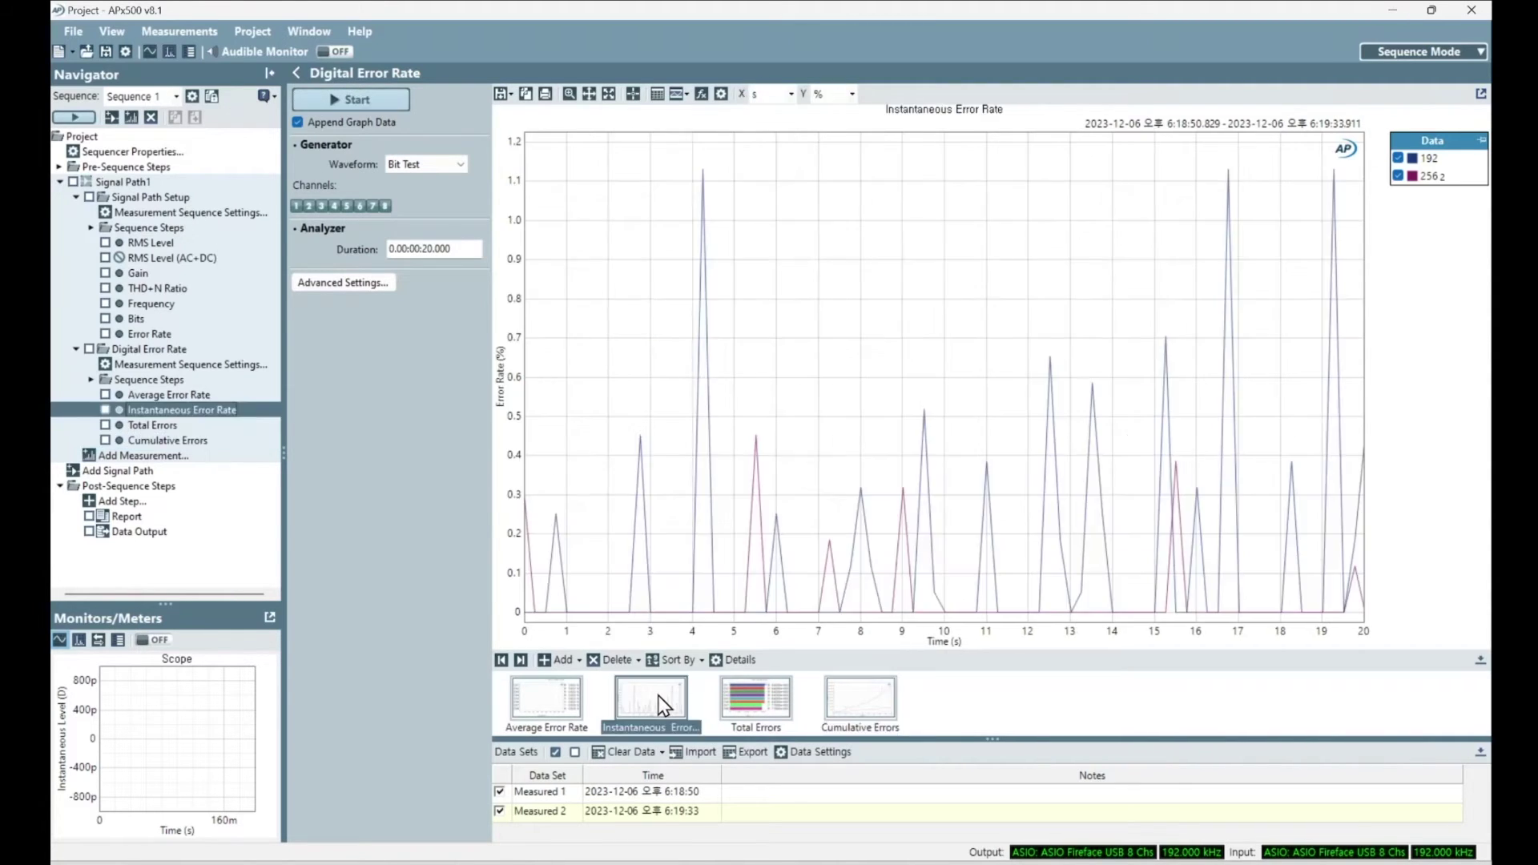
Step: Return to Signal Path Setup and set the ASIO Fireface USB buffer size to 384 samples in the driver's settings
{"action": "left_click", "coordinate": [177, 199]}
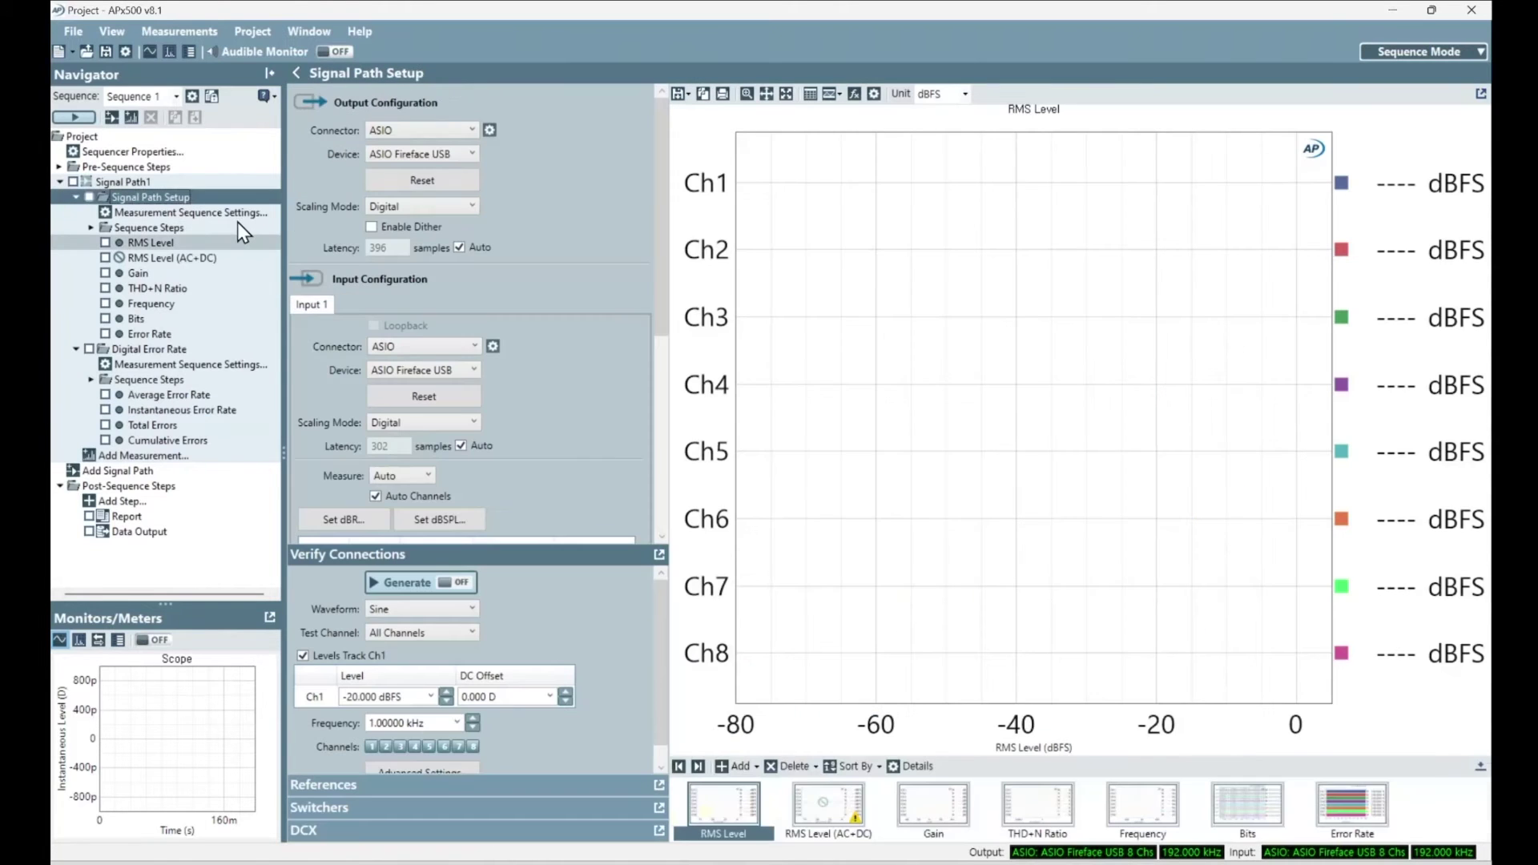
{"action": "left_click", "coordinate": [490, 130]}
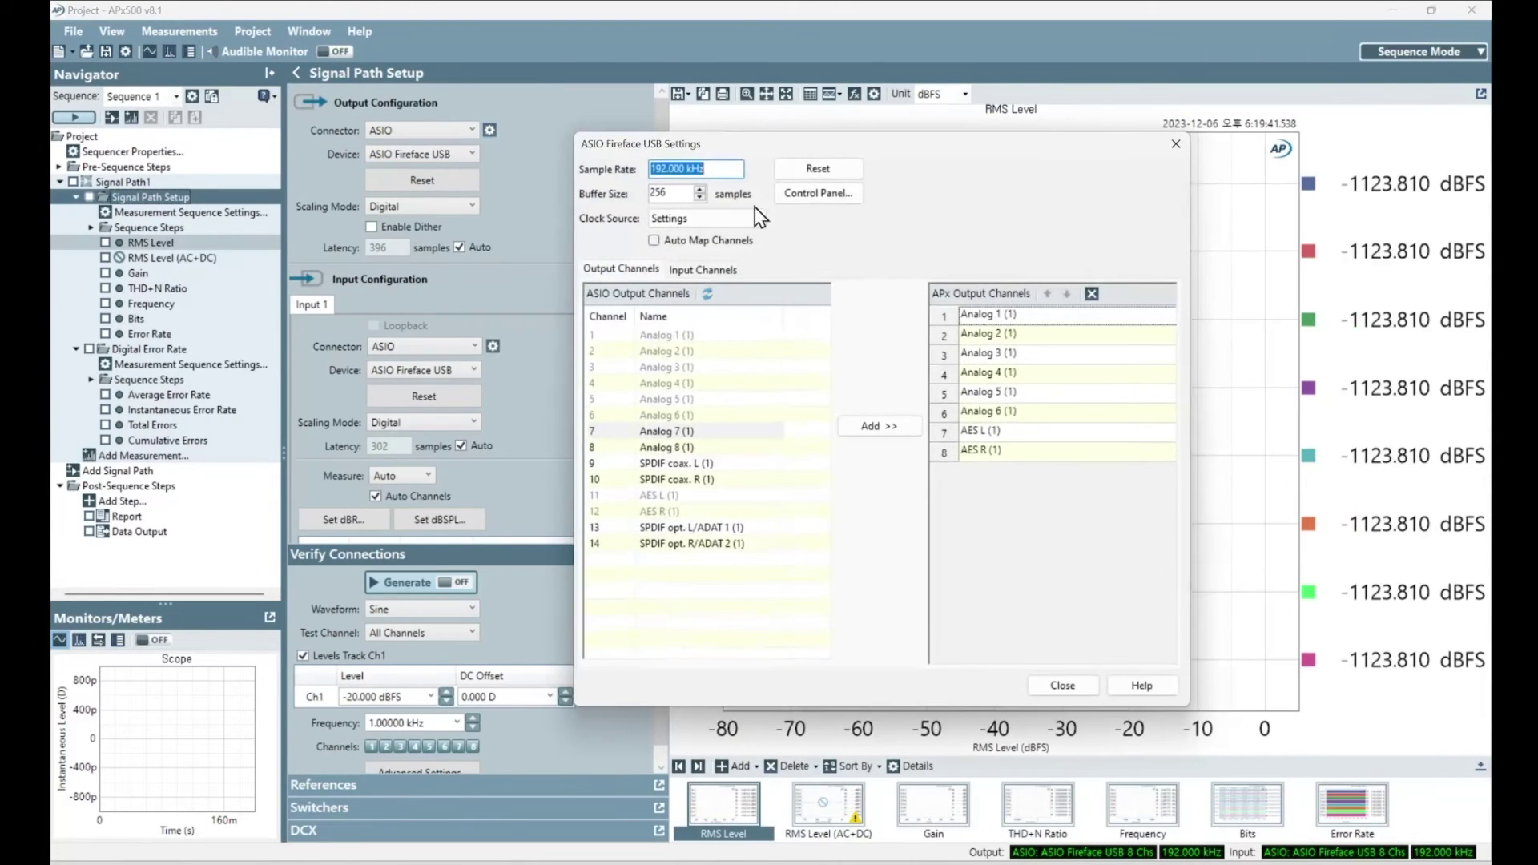
{"action": "left_click", "coordinate": [809, 199]}
{"action": "left_click", "coordinate": [935, 237]}
{"action": "left_click", "coordinate": [958, 306]}
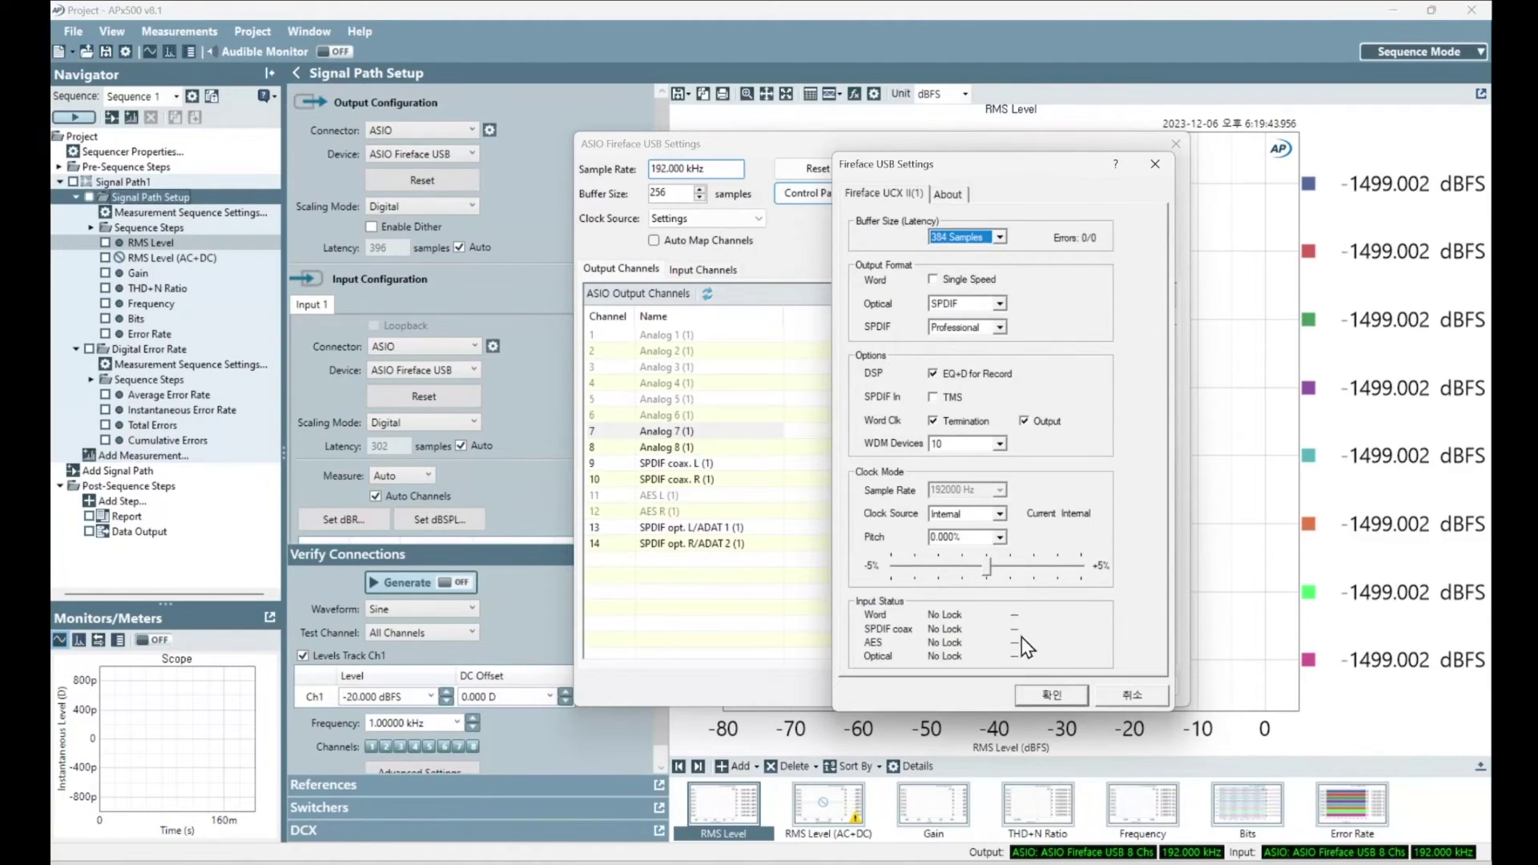
{"action": "left_click", "coordinate": [1043, 692]}
{"action": "left_click", "coordinate": [1047, 692]}
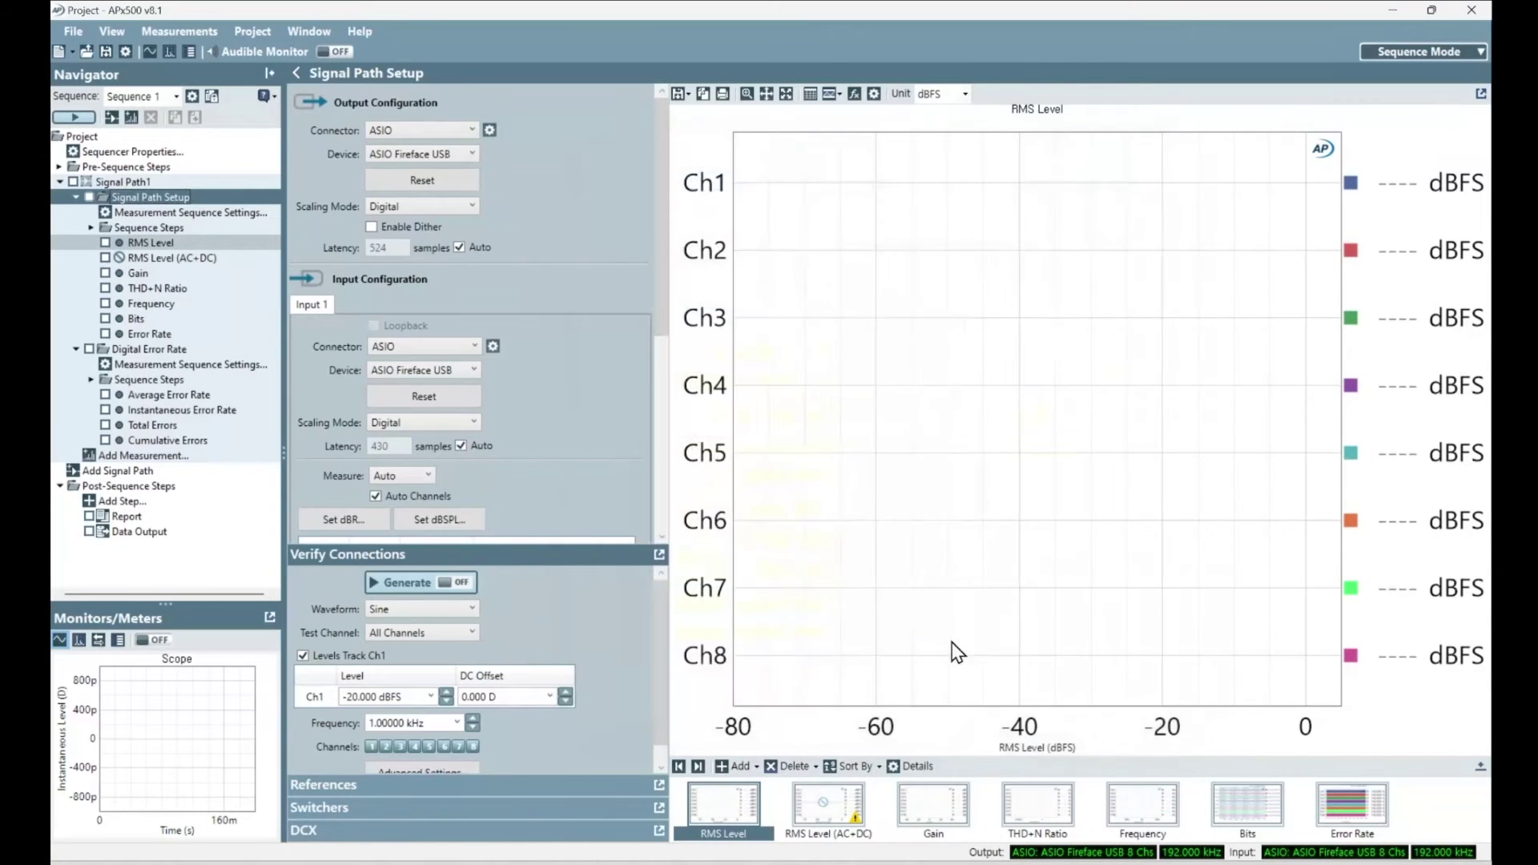
Step: Run the Digital Error Rate measurement for the 384-sample buffer and compare all runs in the Instantaneous Error Rate and Cumulative Errors graphs
{"action": "left_click", "coordinate": [255, 353]}
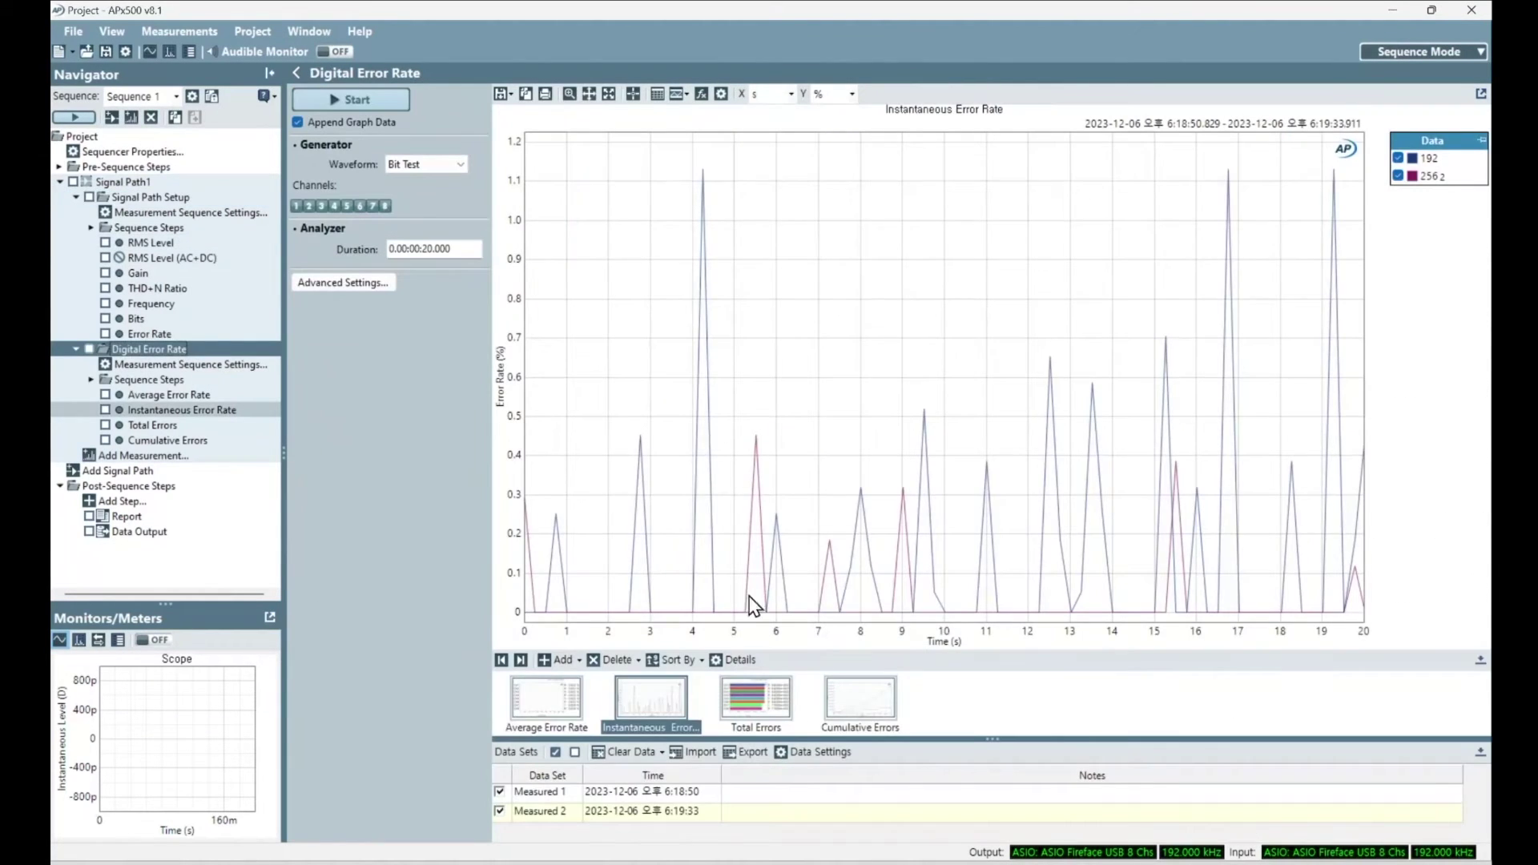
{"action": "left_click", "coordinate": [860, 697]}
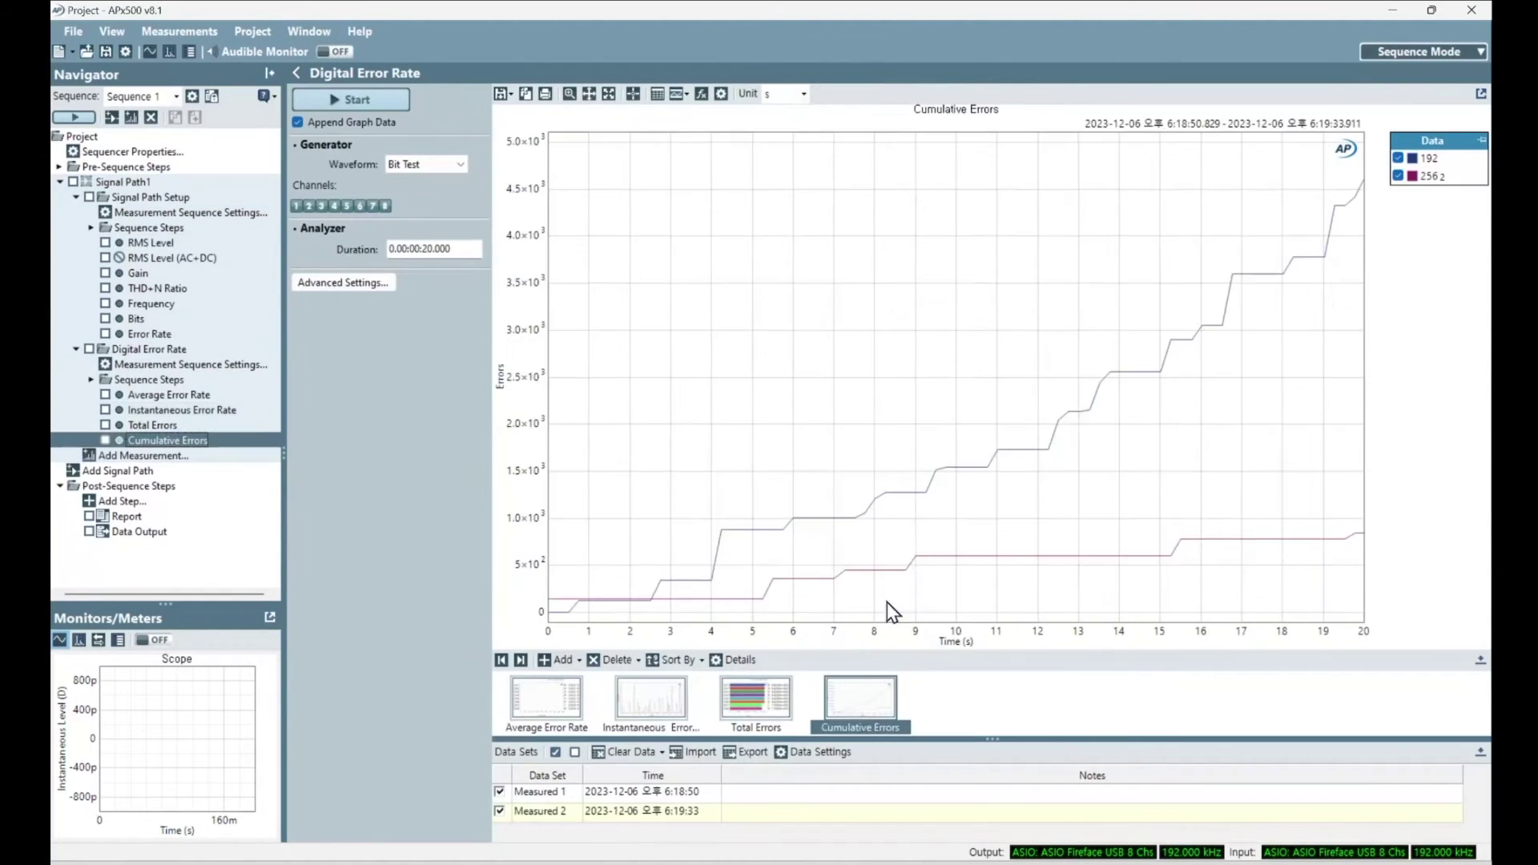
{"action": "left_click", "coordinate": [338, 100]}
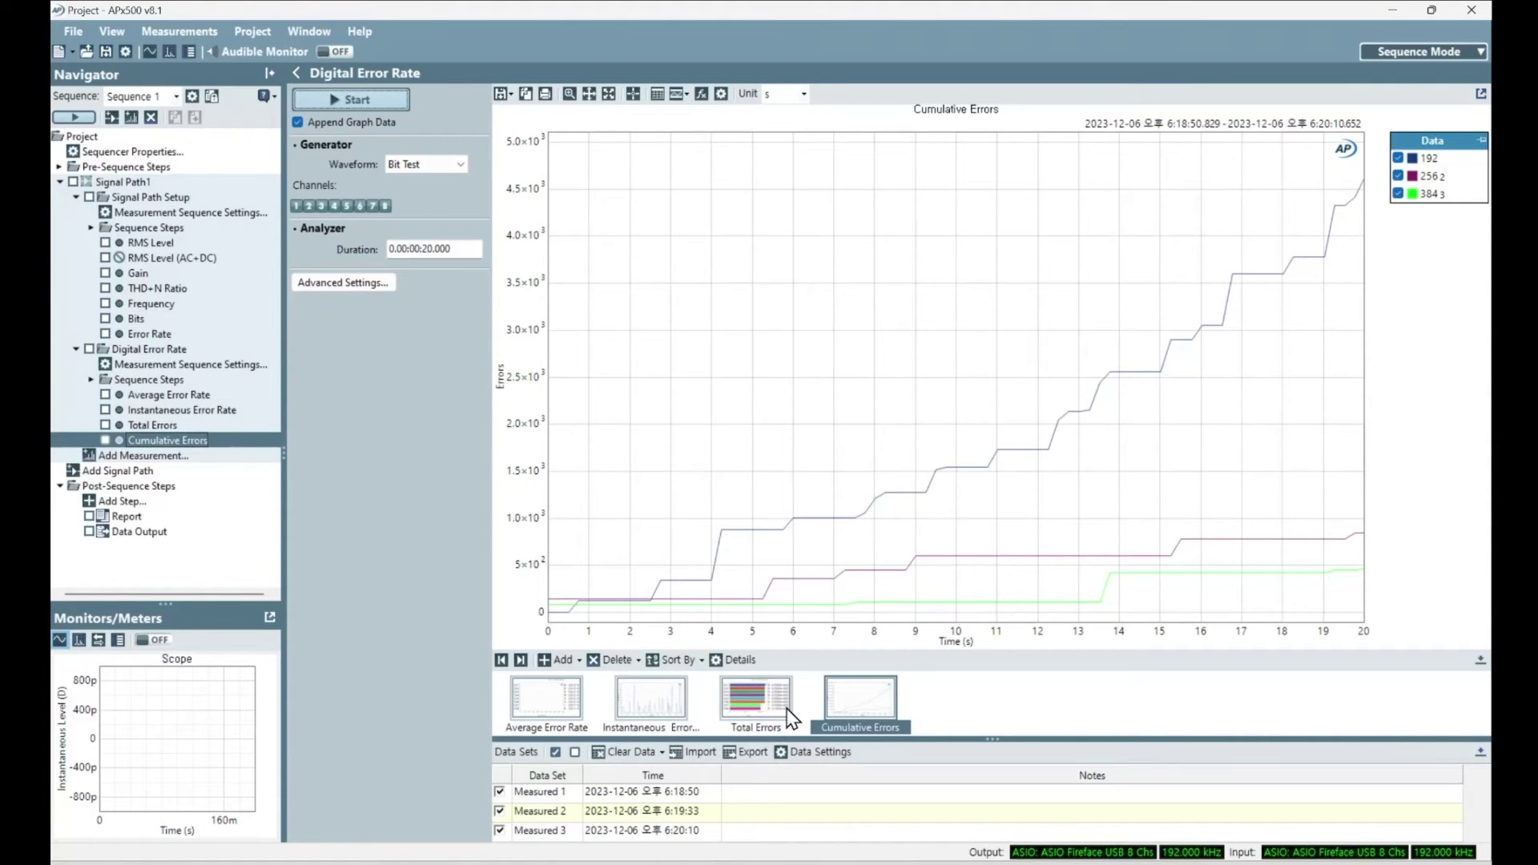
{"action": "left_click", "coordinate": [669, 703]}
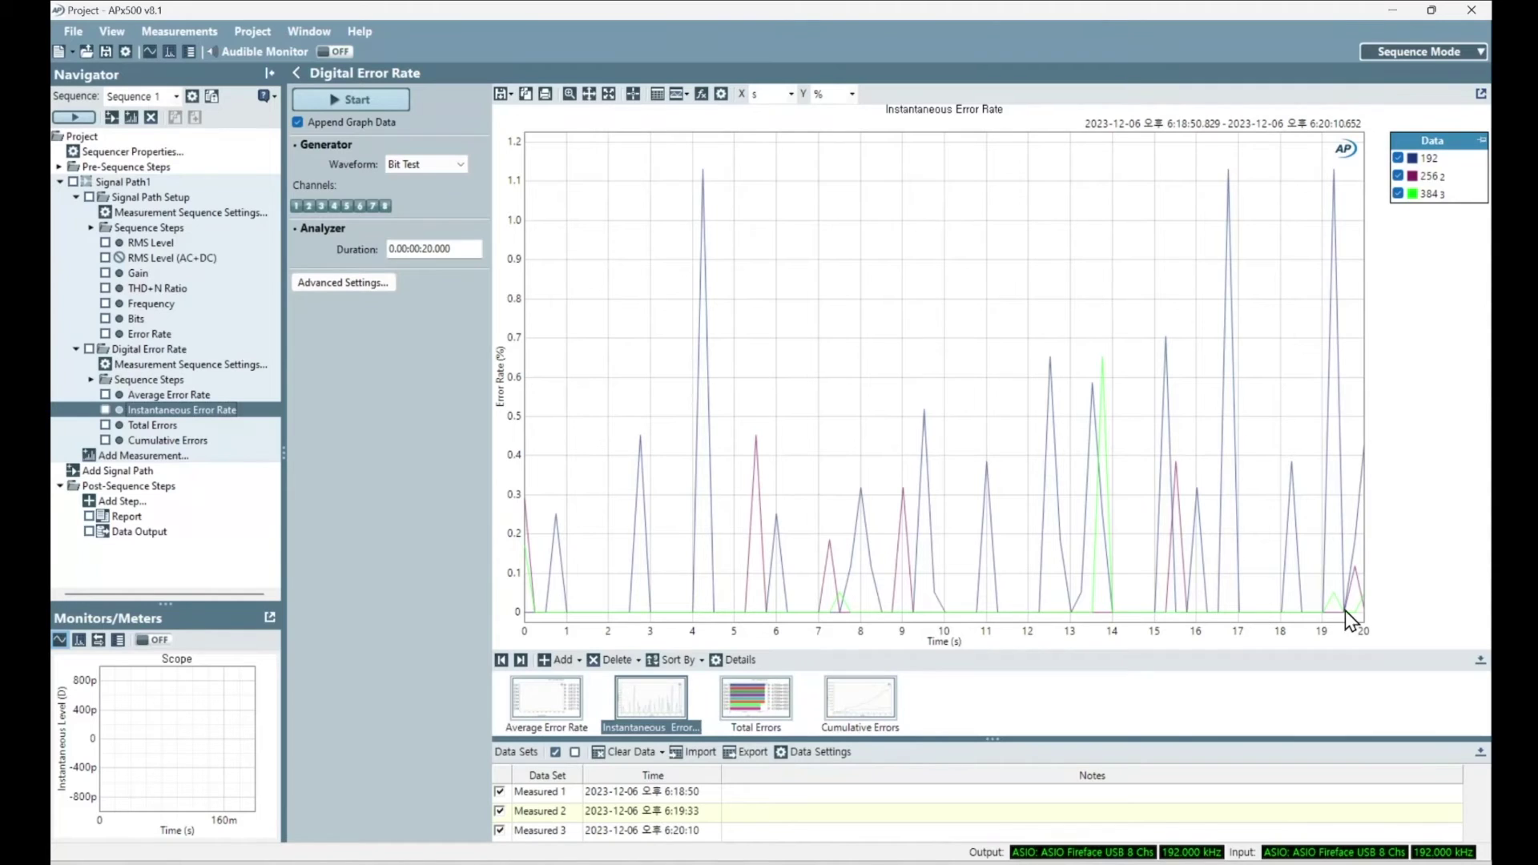
{"action": "left_click", "coordinate": [854, 708]}
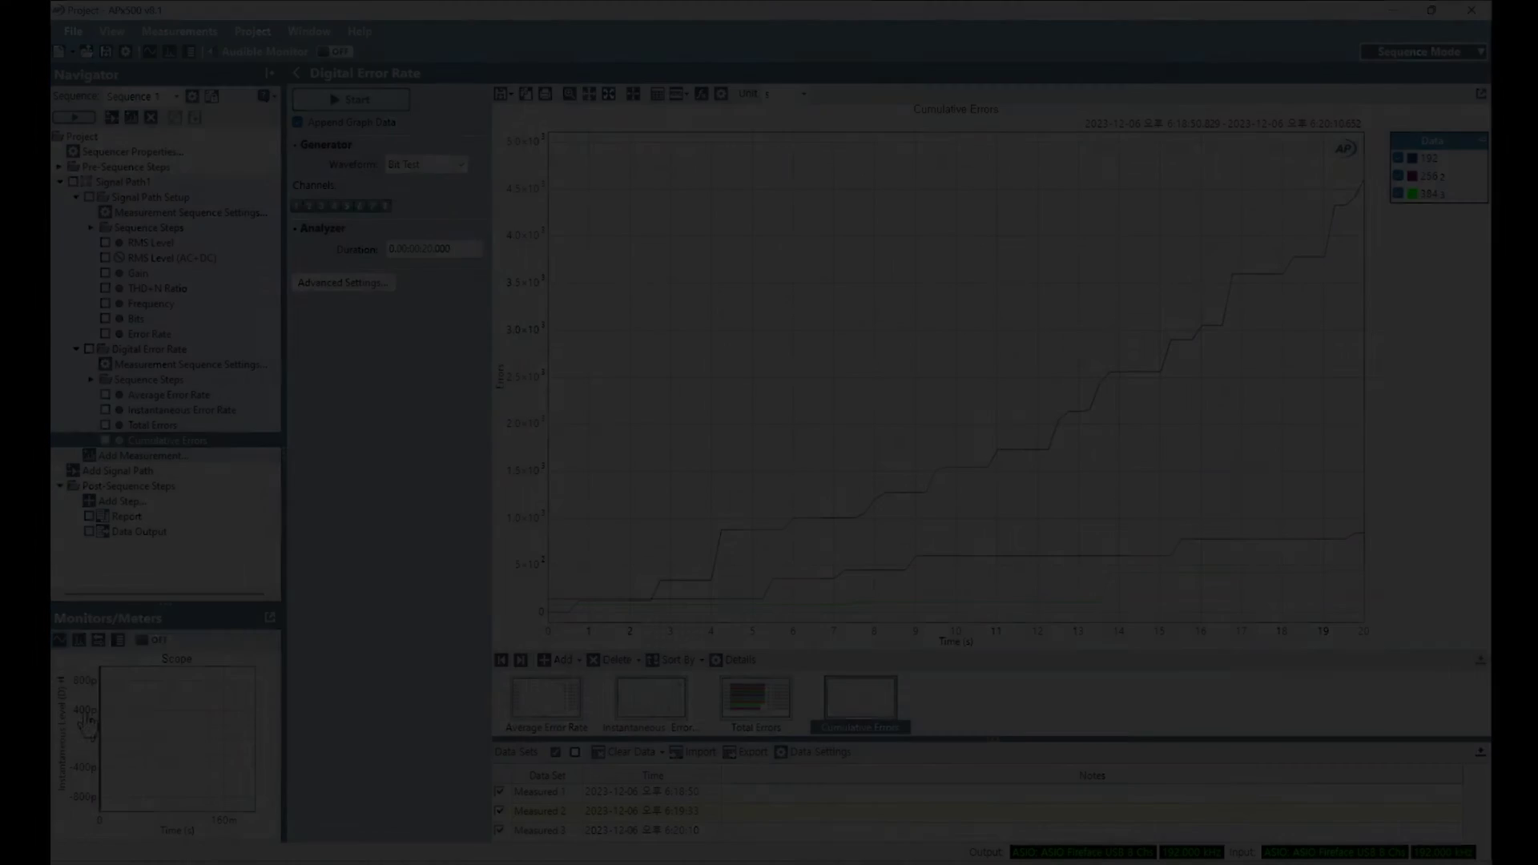